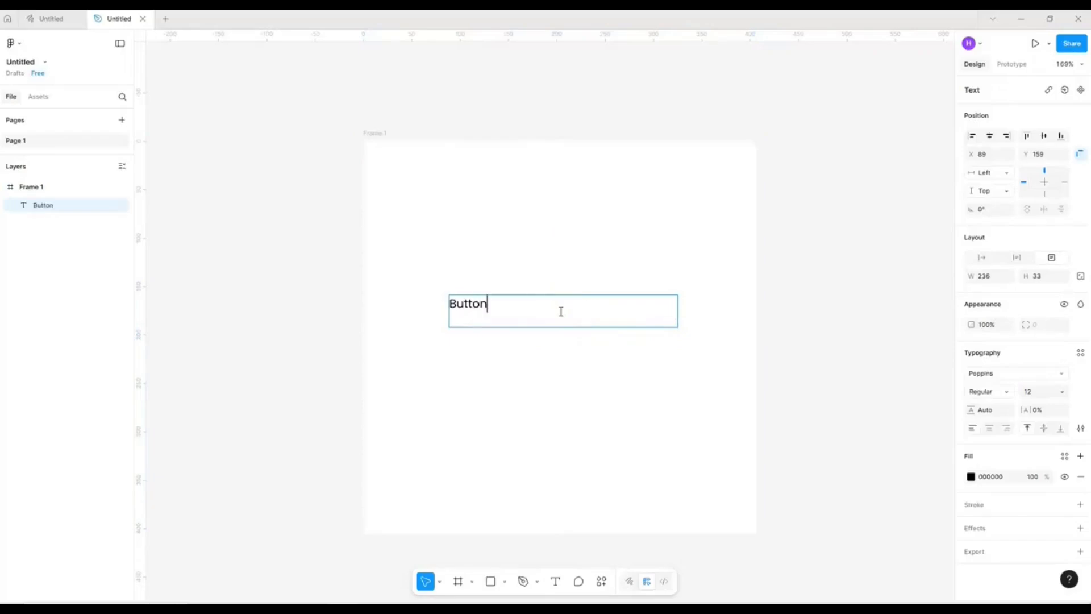
# - Add auto layout to the "Button" text in Frame 1
pyautogui.click(564, 313)
pyautogui.click(486, 315)
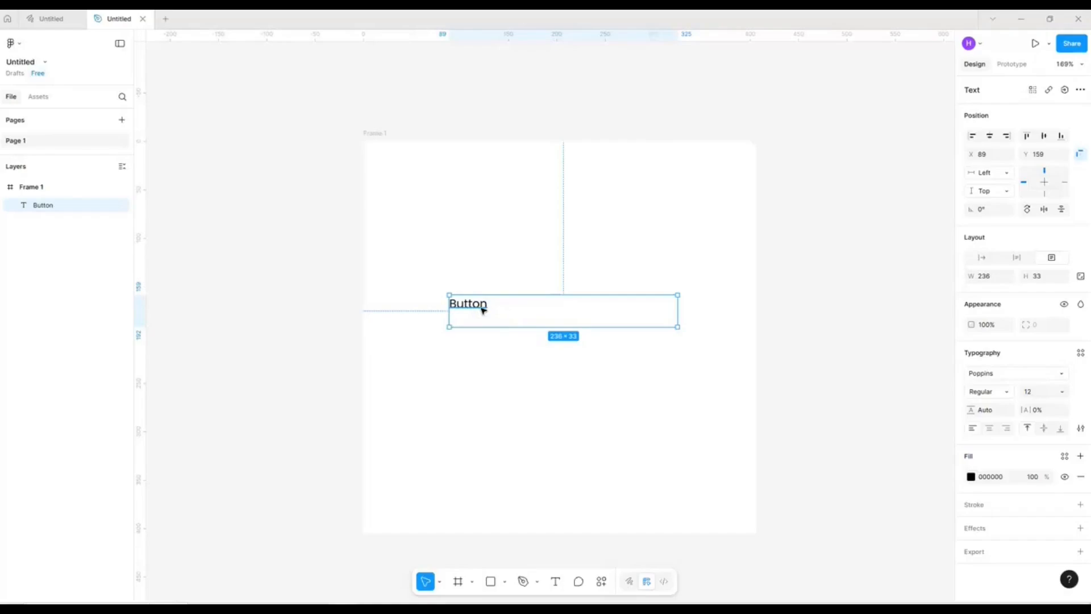
pyautogui.click(484, 307)
pyautogui.rightClick(485, 307)
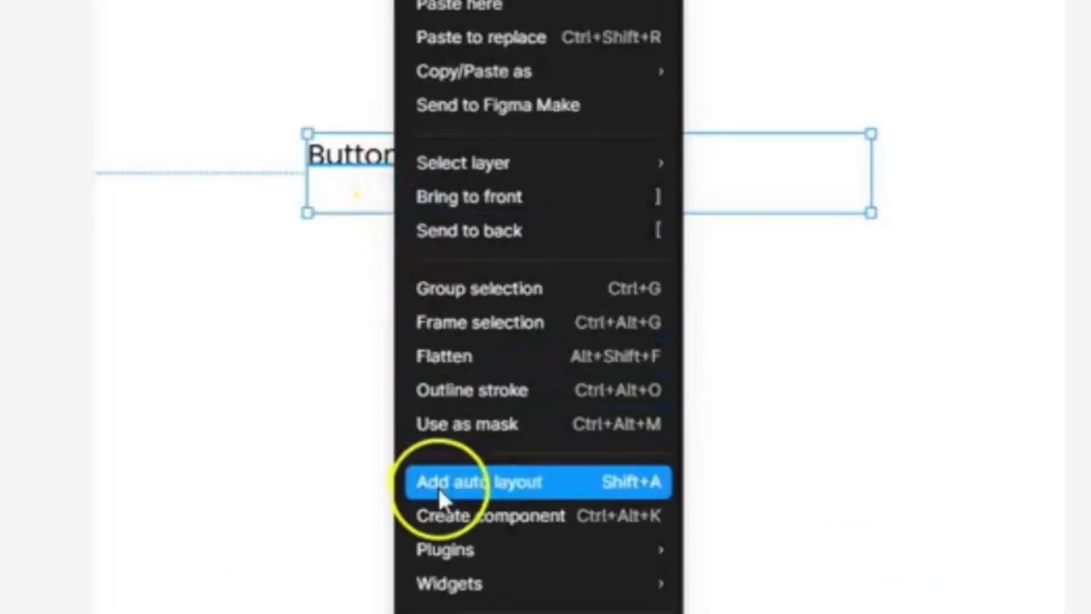
pyautogui.click(439, 495)
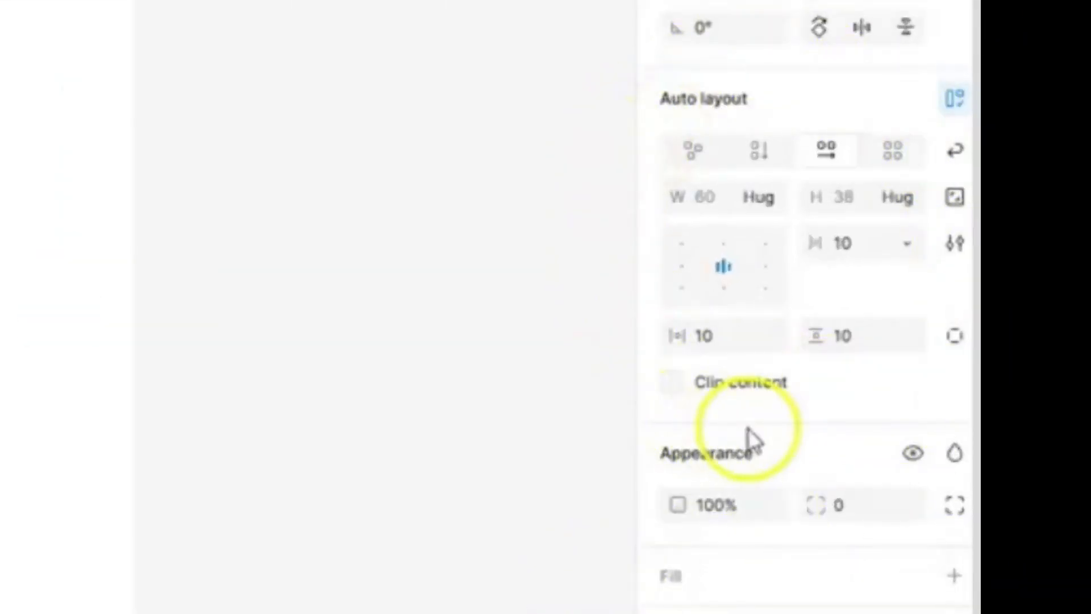
# - Set the button's auto layout padding to 70 horizontal and 10 vertical
pyautogui.moveTo(678, 337); pyautogui.dragTo(714, 336)
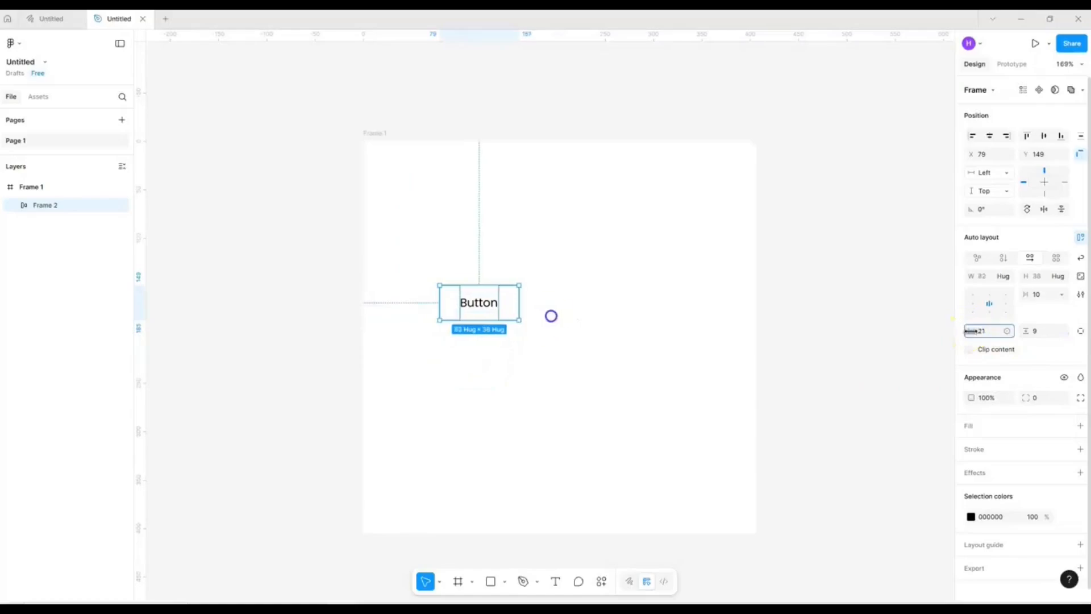
pyautogui.moveTo(564, 316)
pyautogui.mouseDown()
pyautogui.moveTo(592, 310)
pyautogui.moveTo(583, 312)
pyautogui.mouseUp()
pyautogui.moveTo(966, 331); pyautogui.dragTo(545, 314)
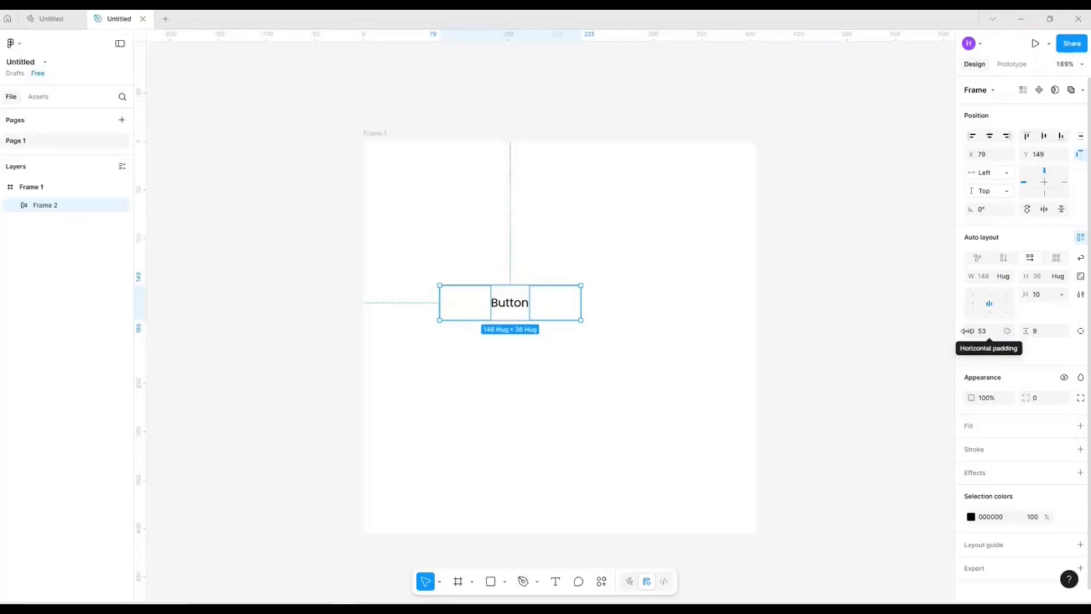
pyautogui.click(992, 332)
pyautogui.press('BackSpace')
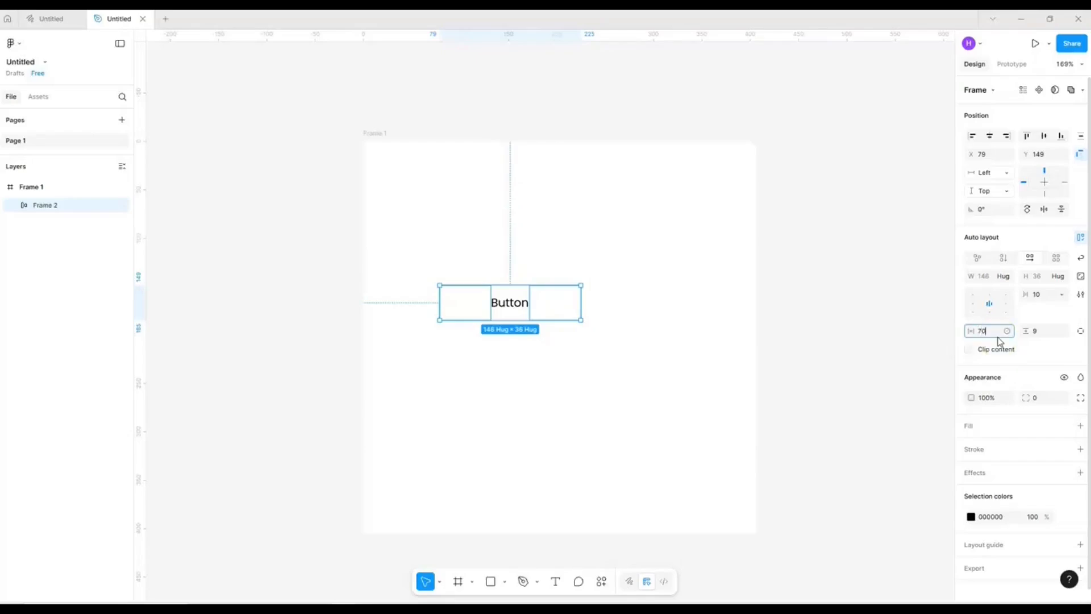
pyautogui.press('Return')
pyautogui.moveTo(1029, 331); pyautogui.dragTo(555, 324)
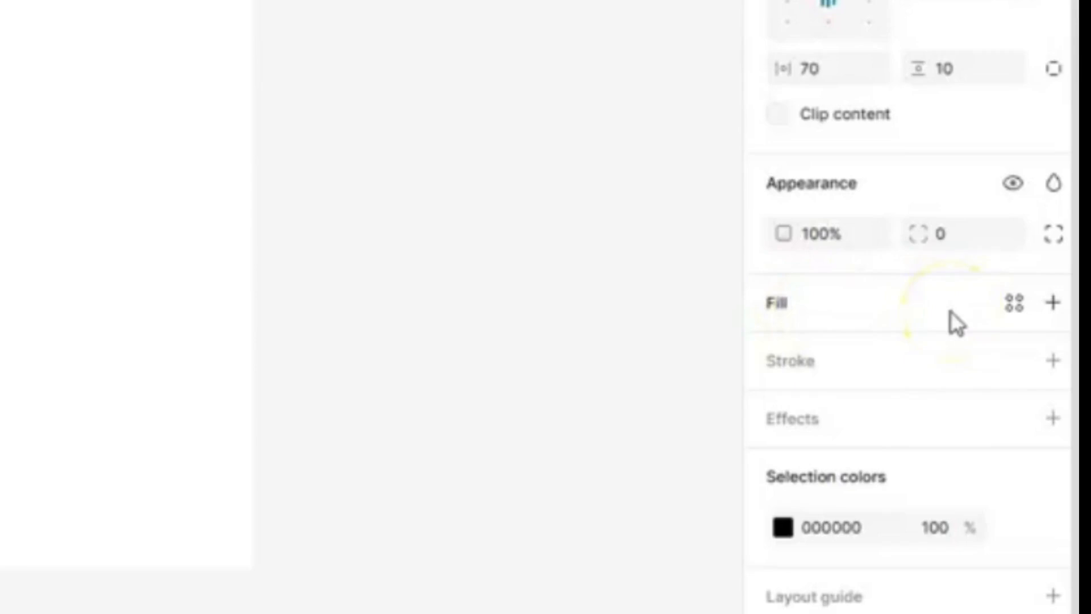
# - Add a solid blue fill (2D5BD0) to the button's auto layout frame
pyautogui.click(1052, 304)
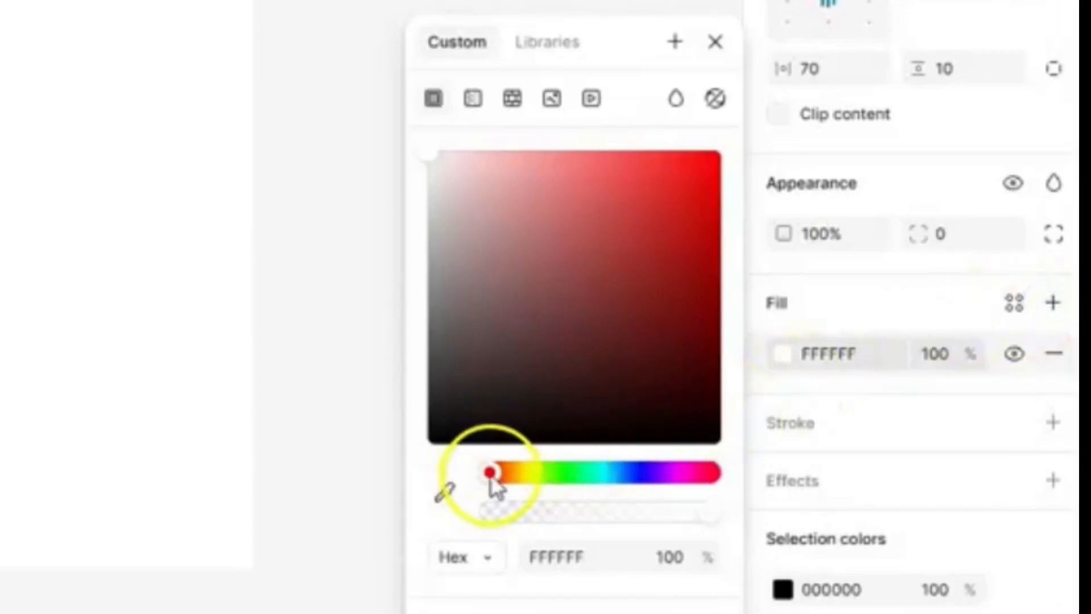
pyautogui.moveTo(489, 475); pyautogui.dragTo(628, 473)
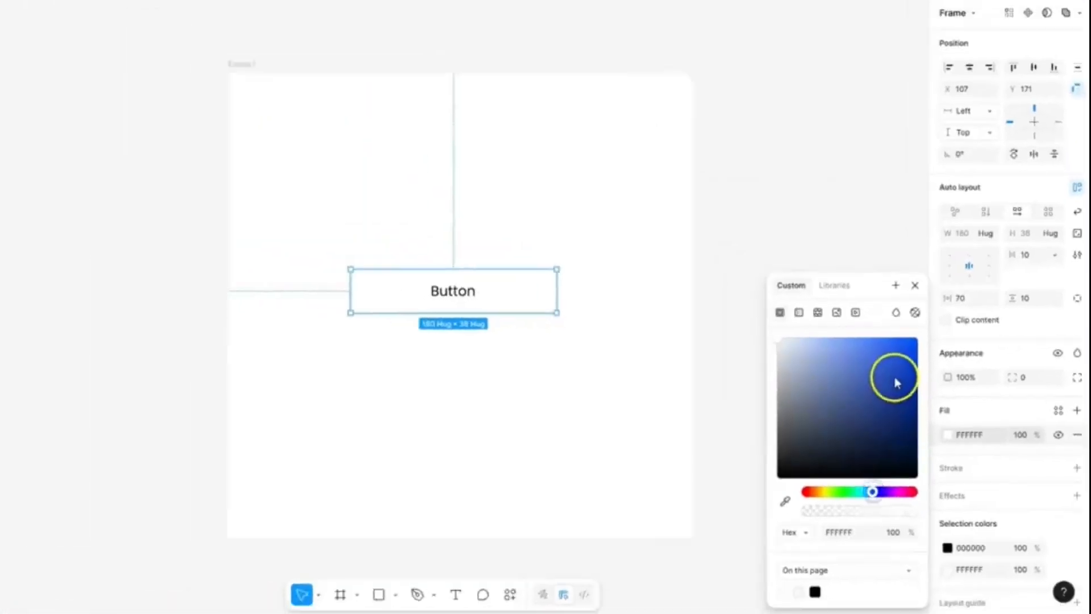
pyautogui.click(673, 223)
pyautogui.moveTo(927, 397); pyautogui.dragTo(922, 394)
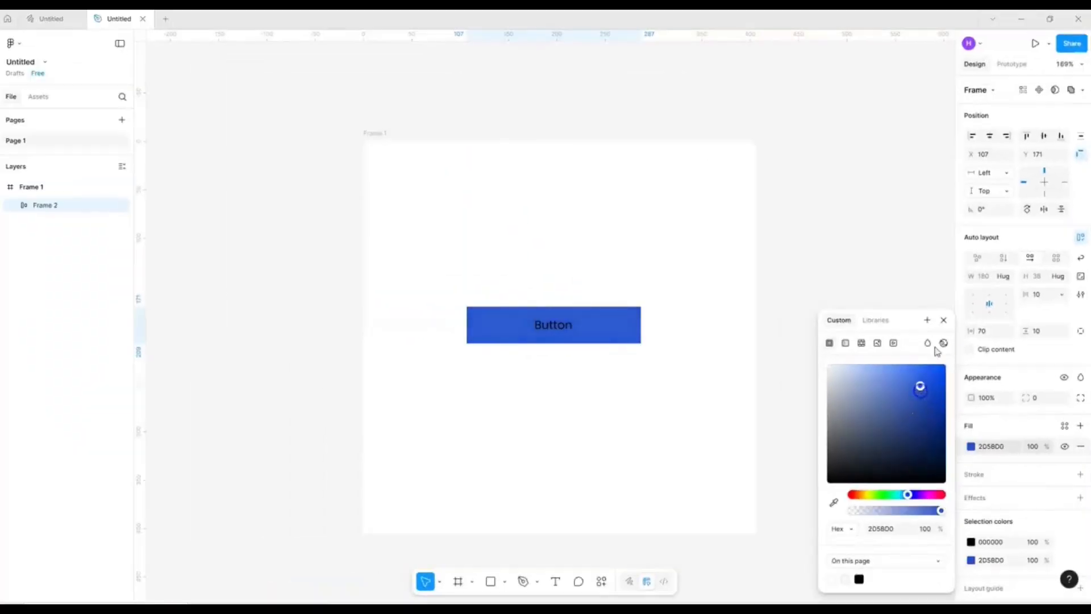
pyautogui.click(943, 322)
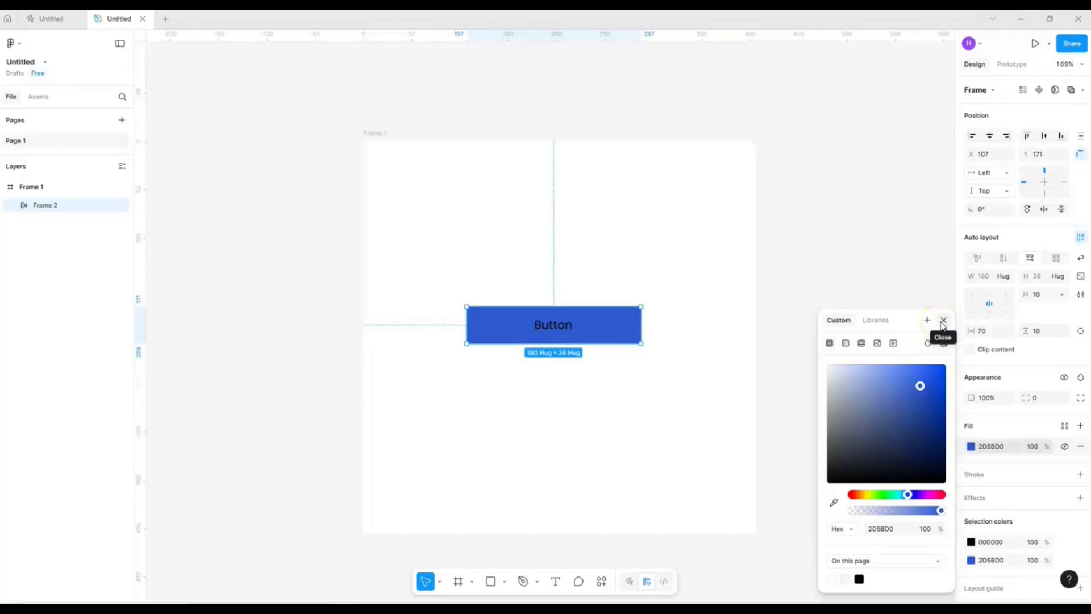
pyautogui.click(944, 322)
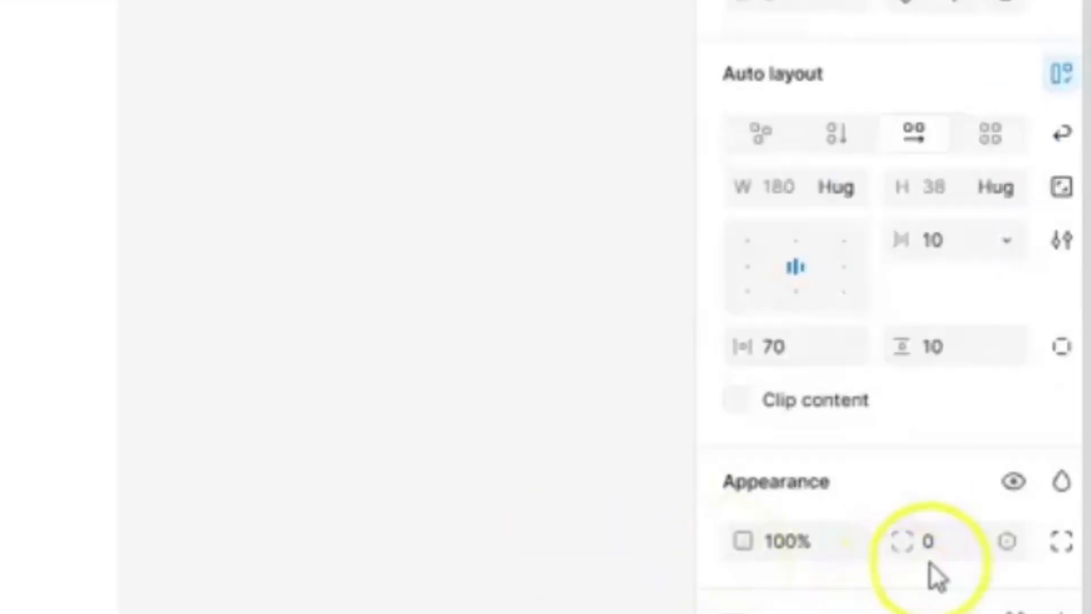
# - Set the button frame's corner radius to 10
pyautogui.click(943, 552)
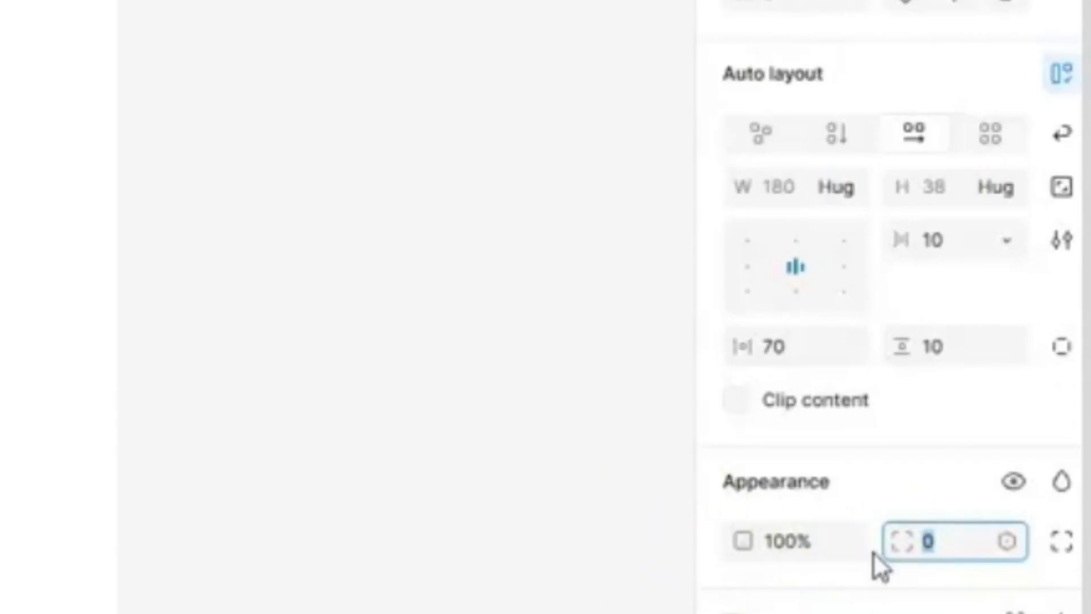
pyautogui.write('10')
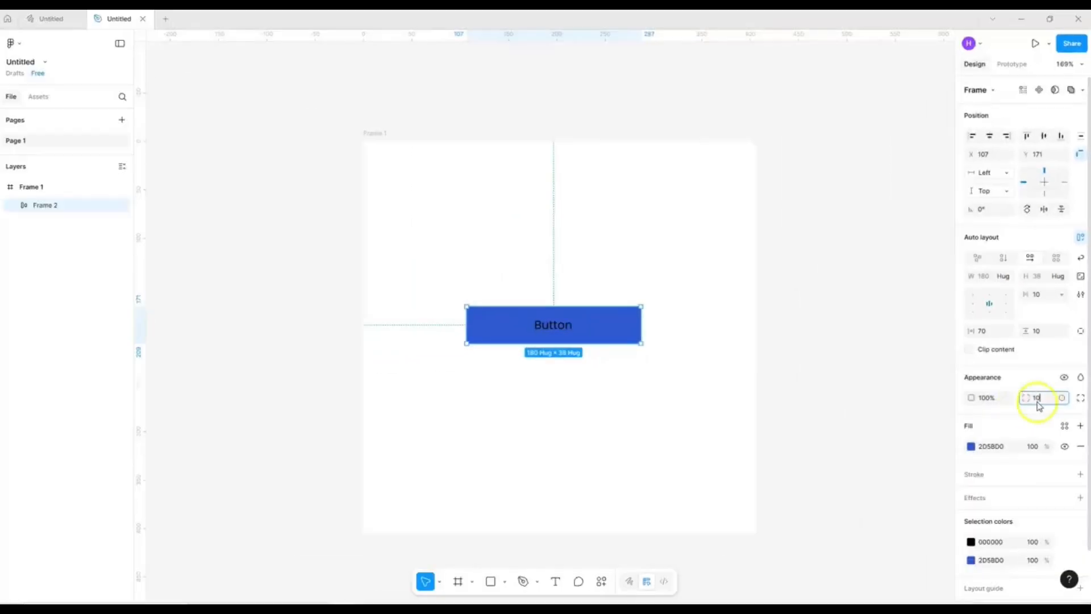
pyautogui.press('Return')
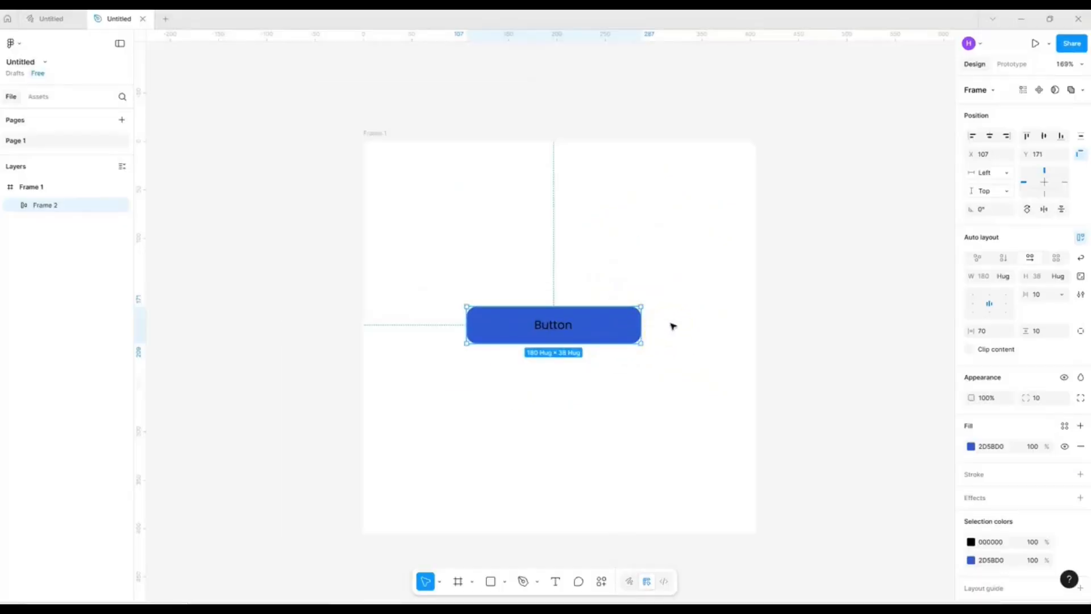
# - Change the fill of the button's label text to white (FFFFFF)
pyautogui.doubleClick(546, 325)
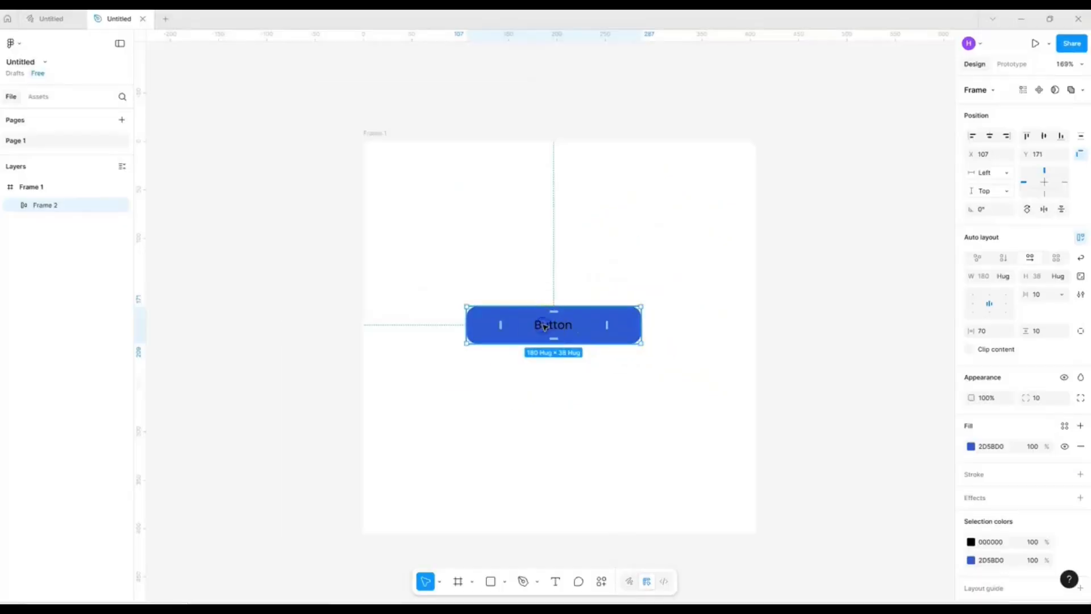
pyautogui.click(971, 440)
pyautogui.moveTo(833, 380); pyautogui.dragTo(817, 344)
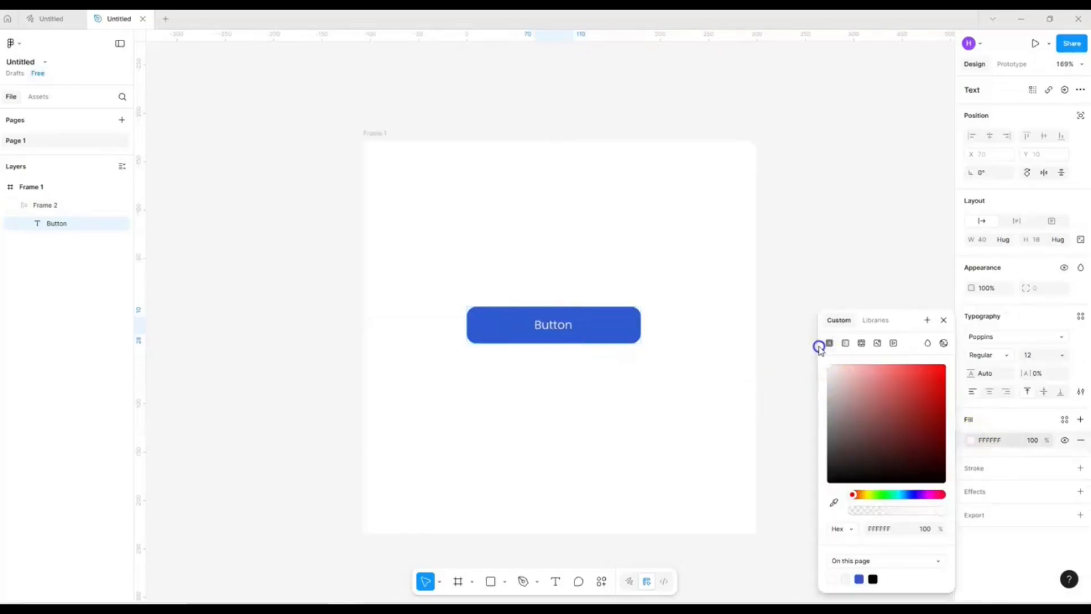
pyautogui.click(943, 320)
pyautogui.click(980, 336)
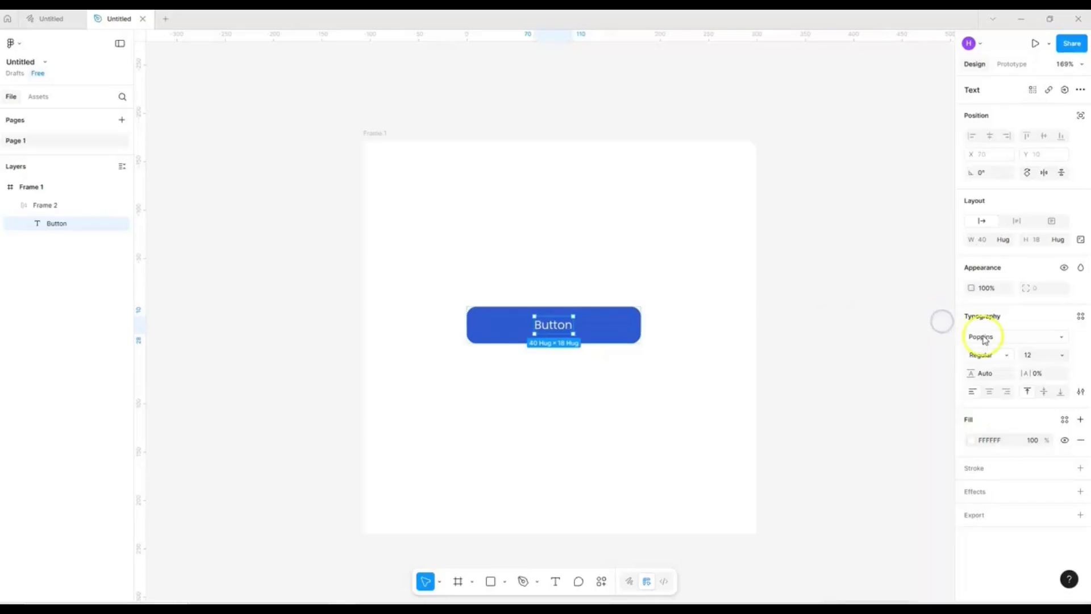
pyautogui.click(857, 331)
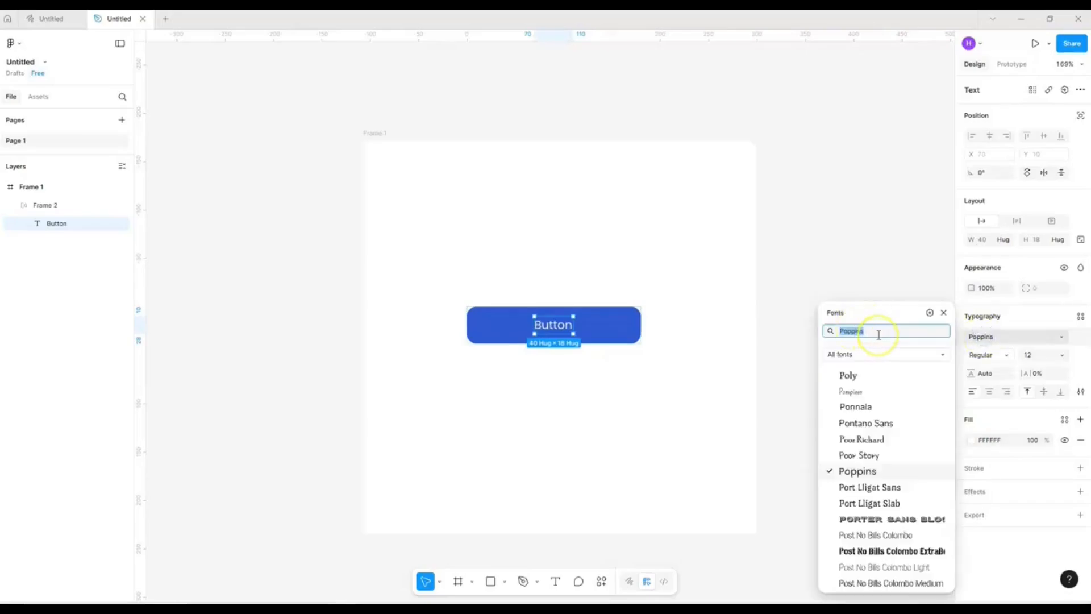
pyautogui.press('Escape')
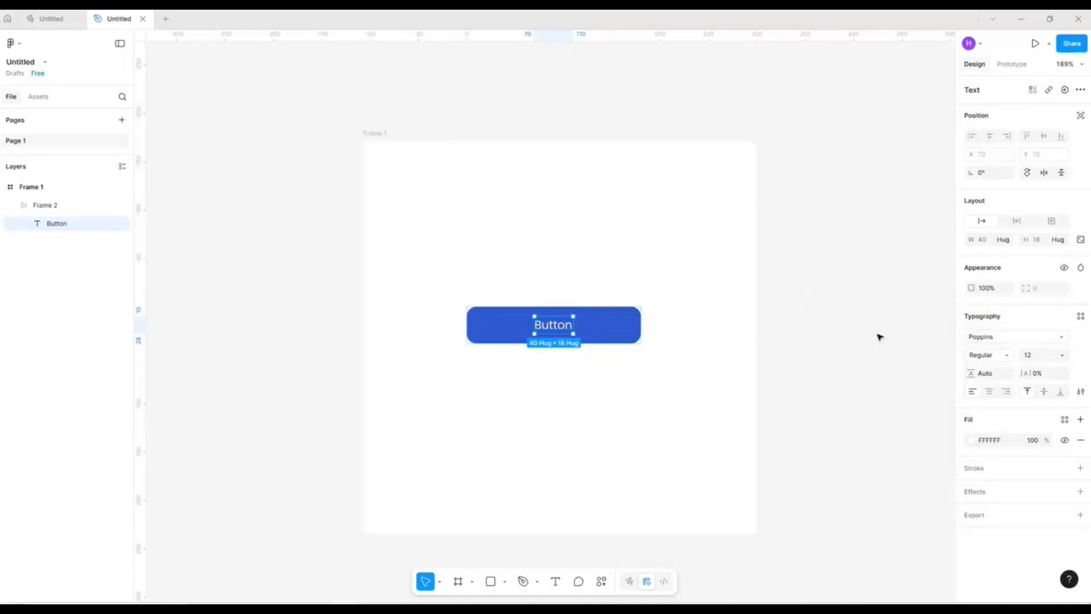
pyautogui.click(696, 323)
pyautogui.click(695, 322)
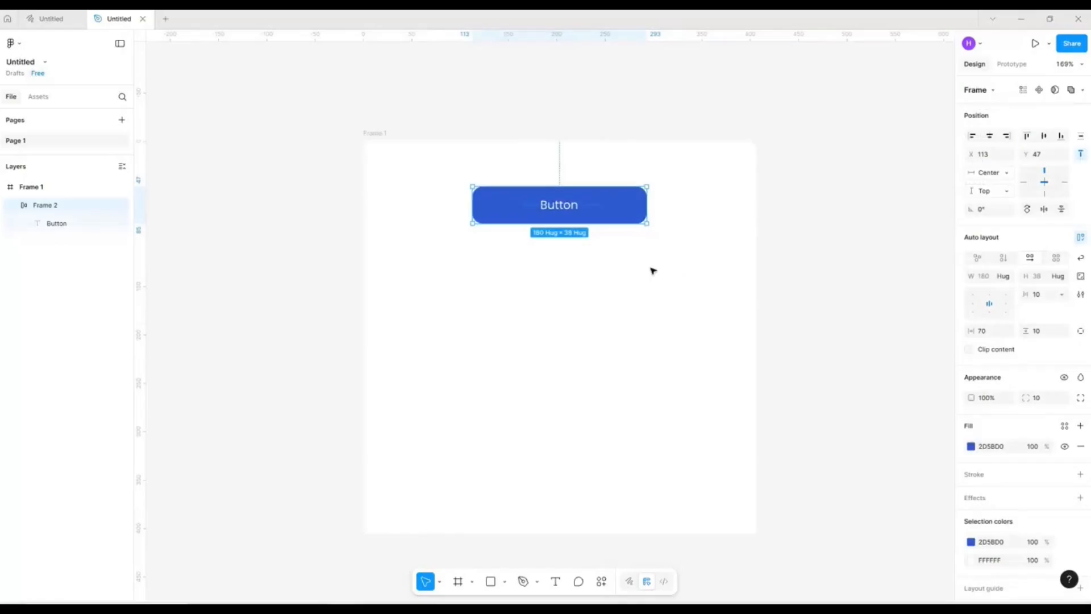
# - Replace the button's label text with "Follow me here"
pyautogui.click(564, 210)
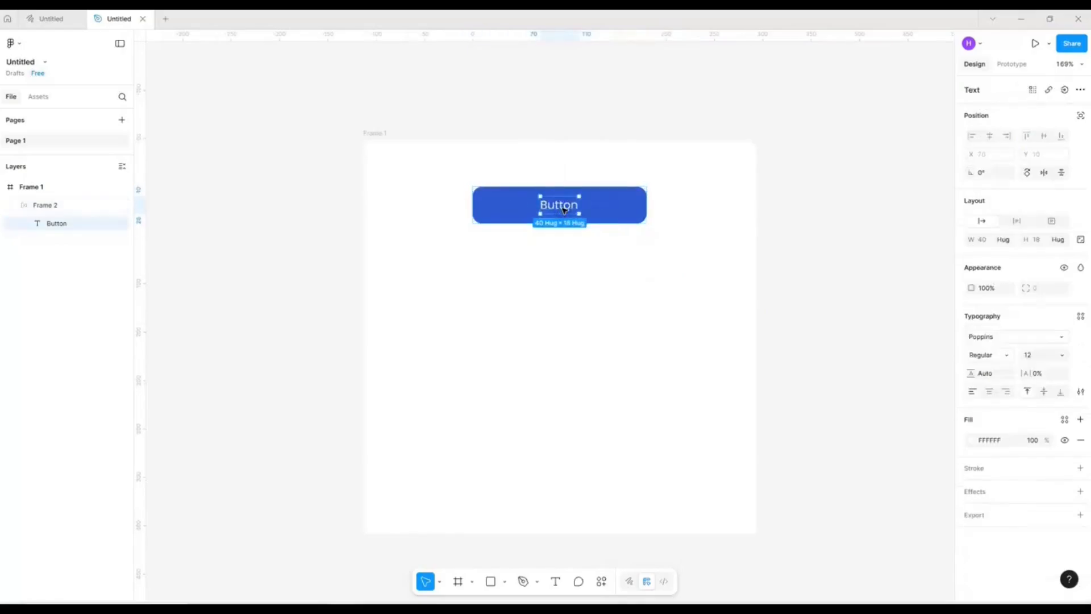
pyautogui.doubleClick(564, 210)
pyautogui.write('Follow me her')
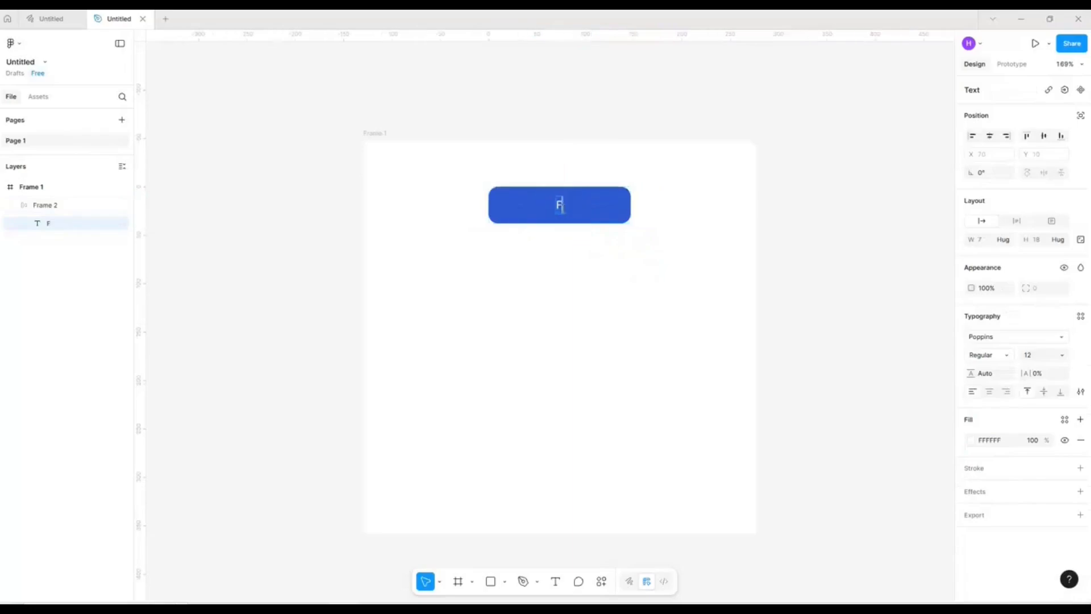
pyautogui.write('e')
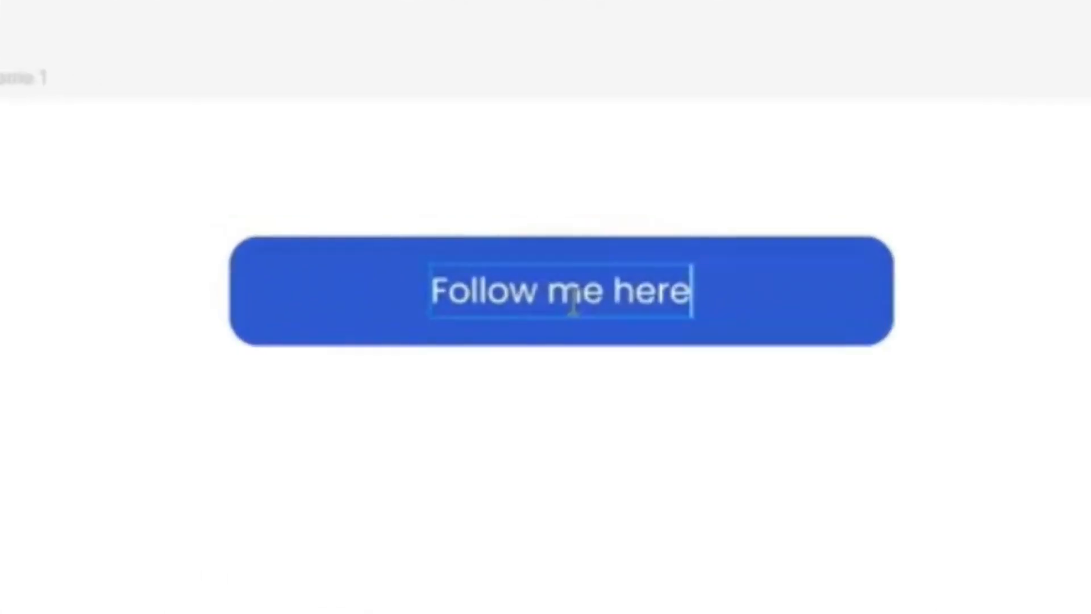
# - Try adding trailing dots to the button label and remove them again
pyautogui.write('...')
pyautogui.press('BackSpace')
pyautogui.press('BackSpace')
pyautogui.press('BackSpace')
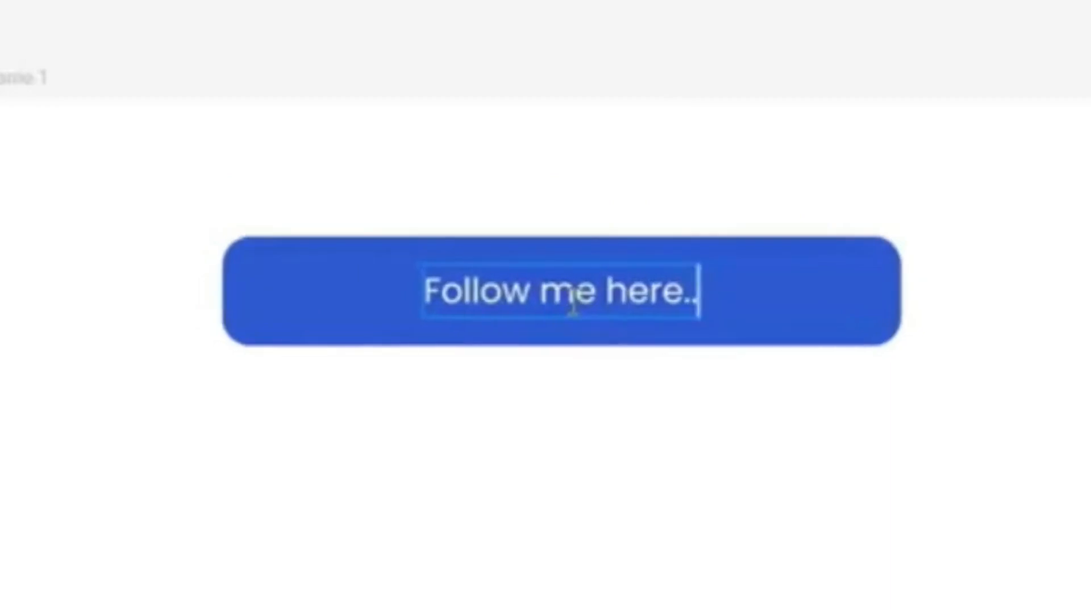
pyautogui.write('....')
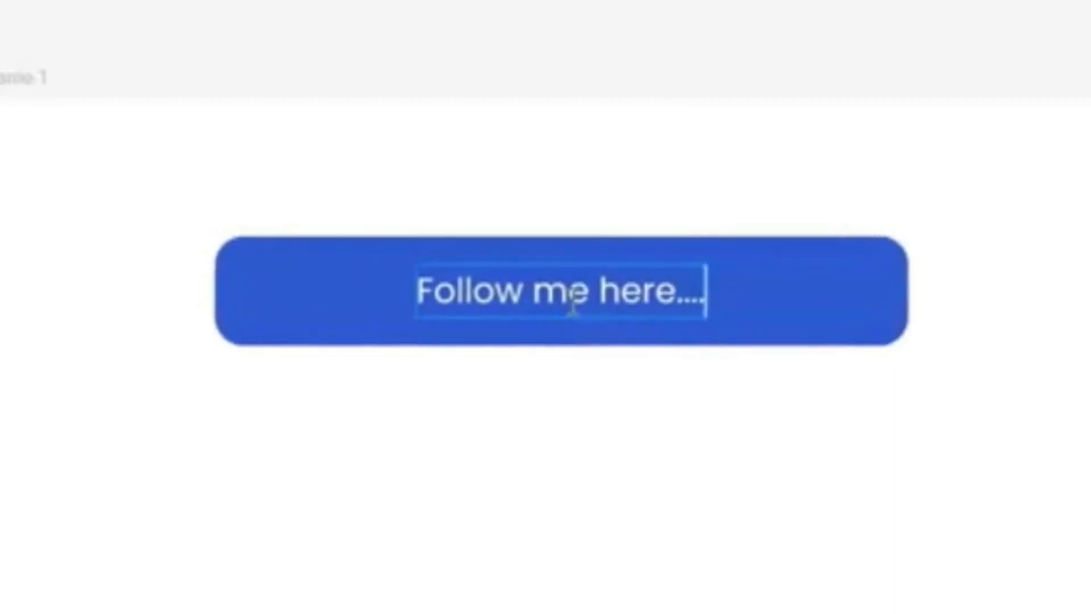
pyautogui.press('BackSpace')
pyautogui.press('BackSpace')
pyautogui.press('BackSpace')
pyautogui.press('BackSpace')
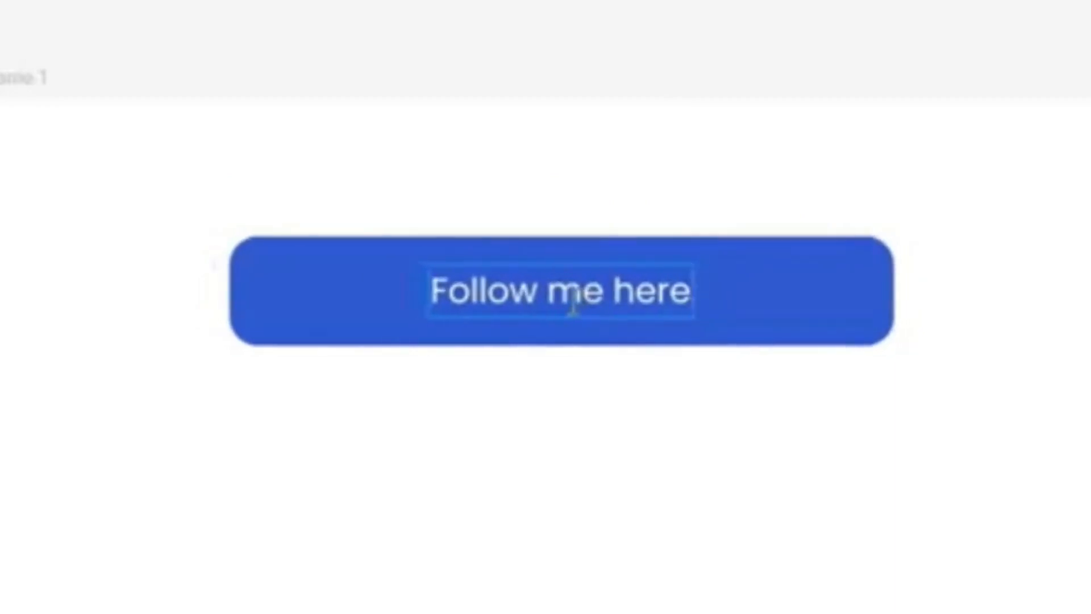
# - Shorten the button label to "Follow me" and deselect it
pyautogui.press('BackSpace')
pyautogui.press('BackSpace')
pyautogui.press('BackSpace')
pyautogui.press('BackSpace')
pyautogui.press('BackSpace')
pyautogui.press('BackSpace')
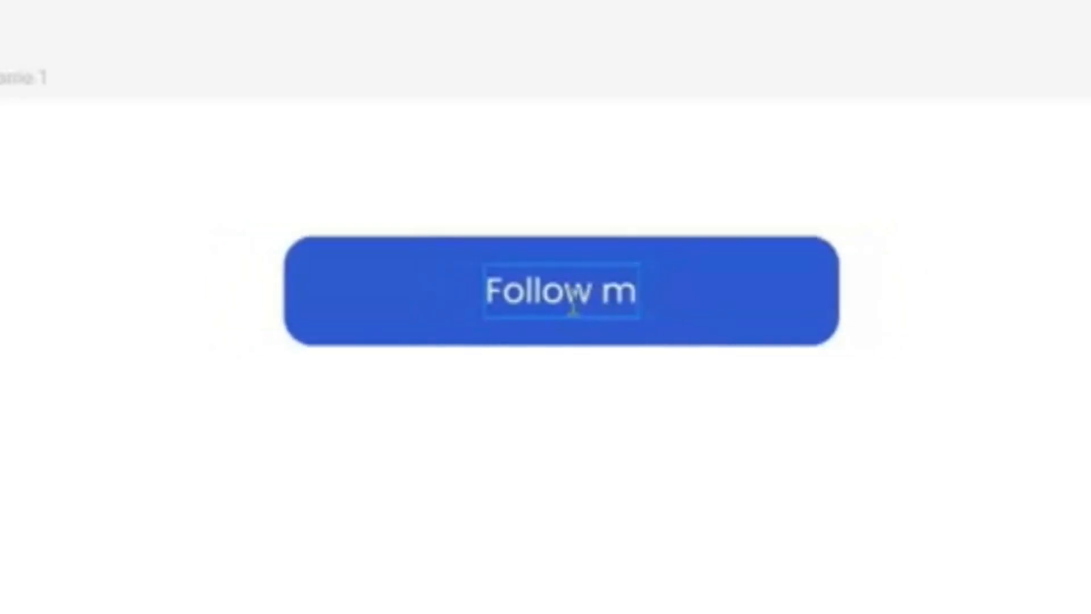
pyautogui.write('e')
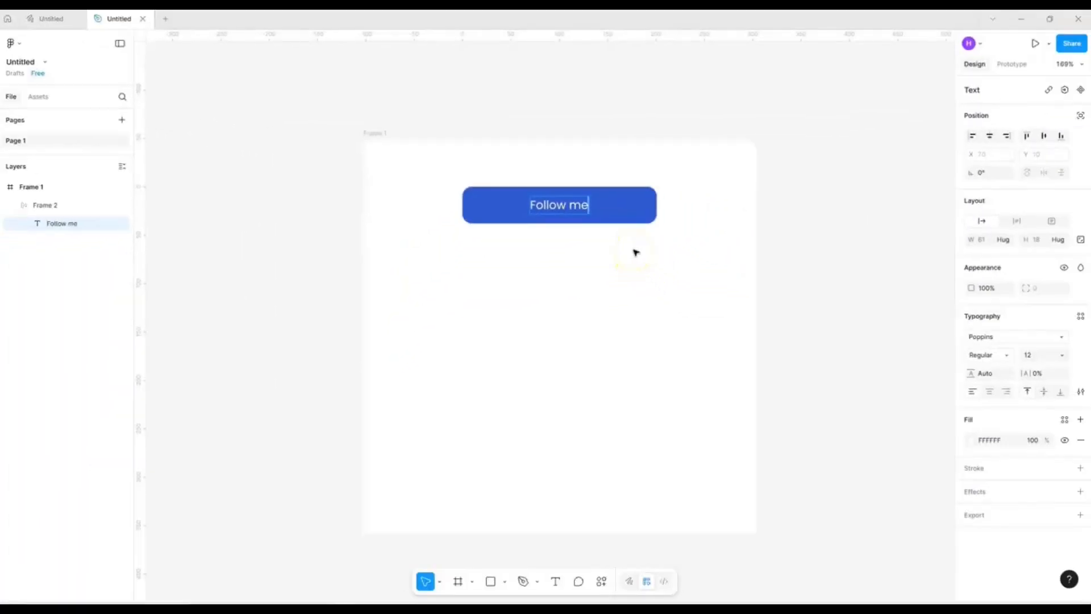
pyautogui.click(633, 250)
pyautogui.click(634, 251)
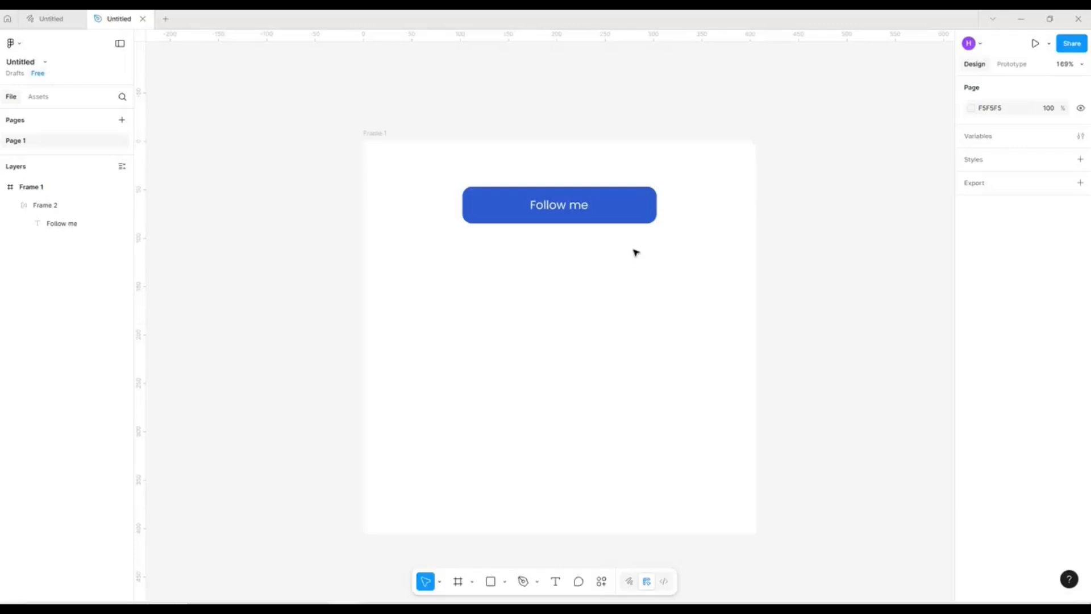
# - Duplicate the "Follow me" button and place the copy directly below it at about Y 120
pyautogui.click(631, 211)
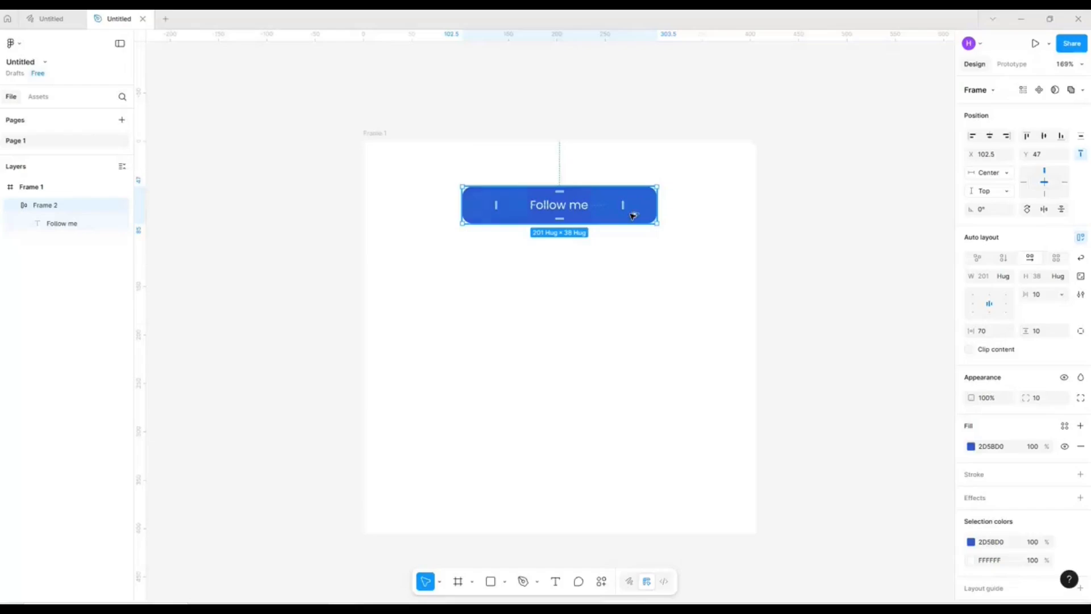
pyautogui.moveTo(632, 216); pyautogui.dragTo(634, 286)
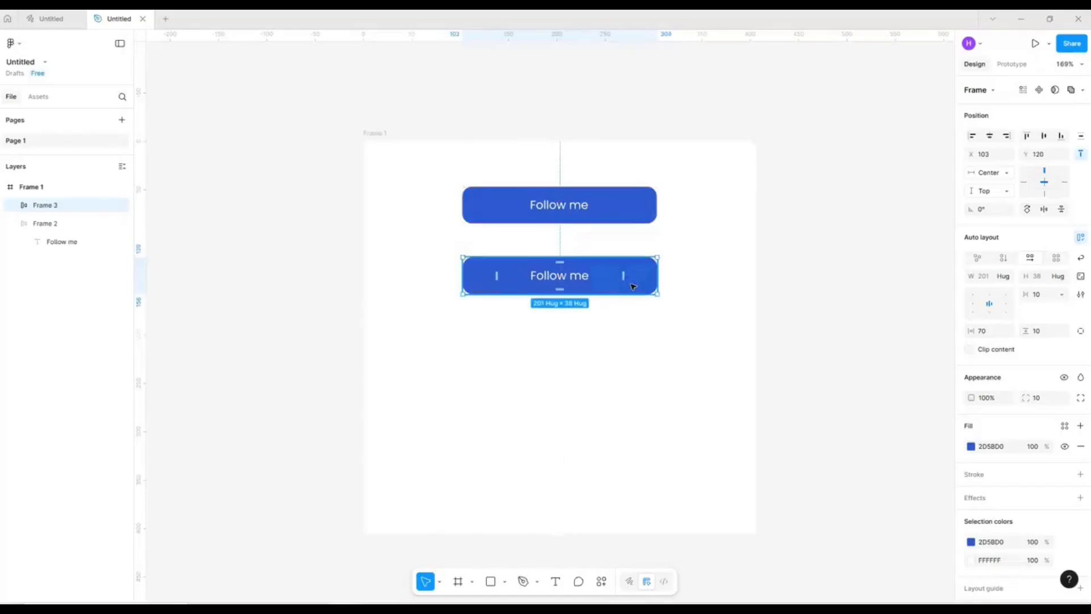
# - Add a drop shadow to the lower button with a Y position of 8 and a blur of 6.1
pyautogui.click(1079, 498)
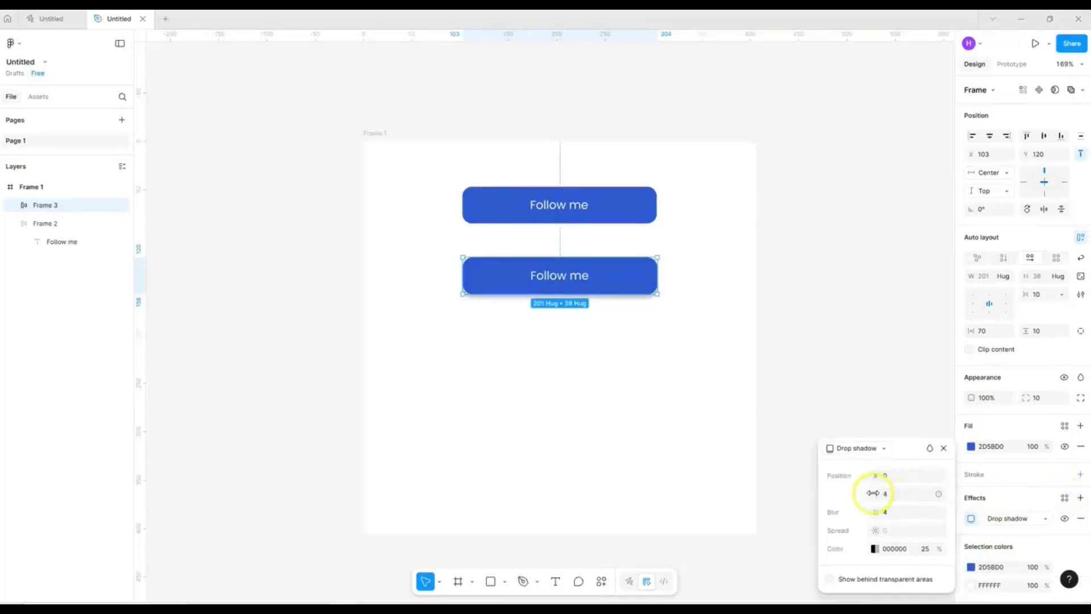
pyautogui.moveTo(872, 493)
pyautogui.mouseDown()
pyautogui.moveTo(896, 509)
pyautogui.moveTo(875, 511)
pyautogui.mouseUp()
pyautogui.click(876, 511)
# - Colour the lower button's drop shadow 2D5BD0 at 42% opacity, sampled from the button, and set its Y position to 10
pyautogui.click(875, 550)
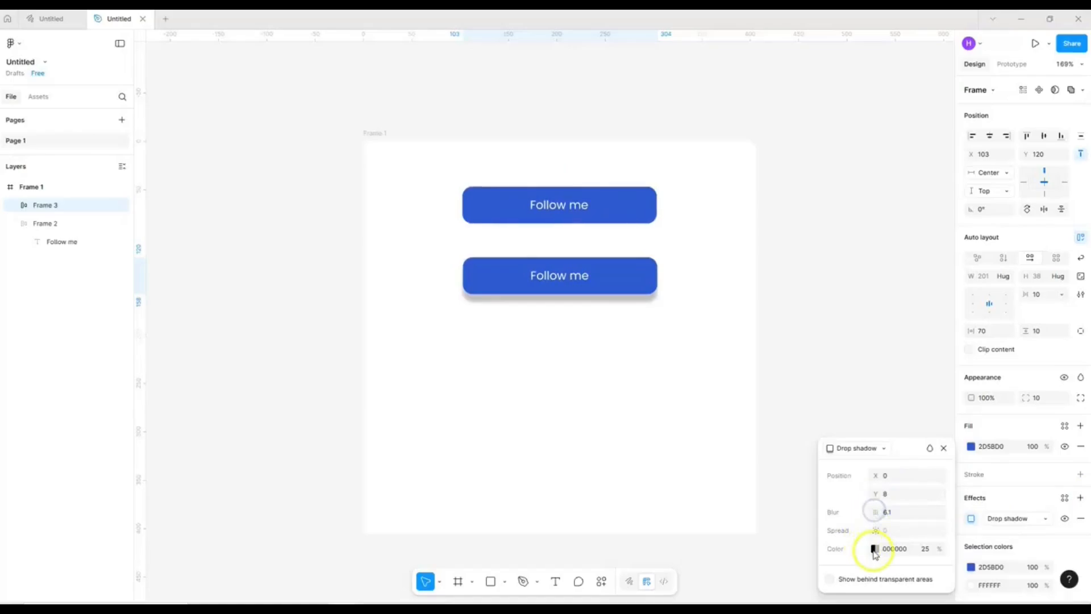
pyautogui.click(875, 550)
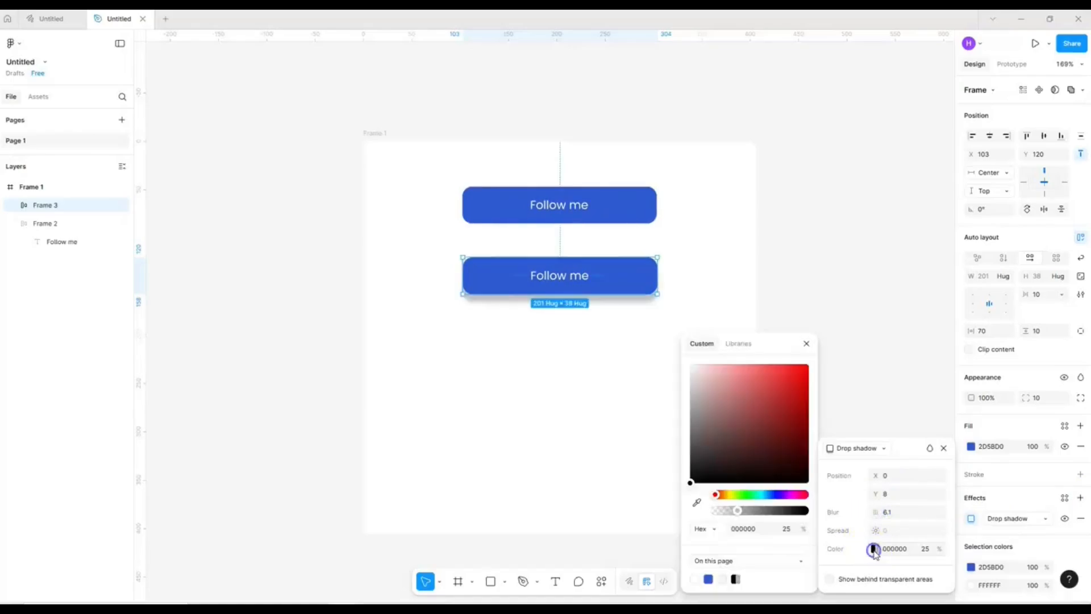
pyautogui.click(697, 502)
pyautogui.click(637, 281)
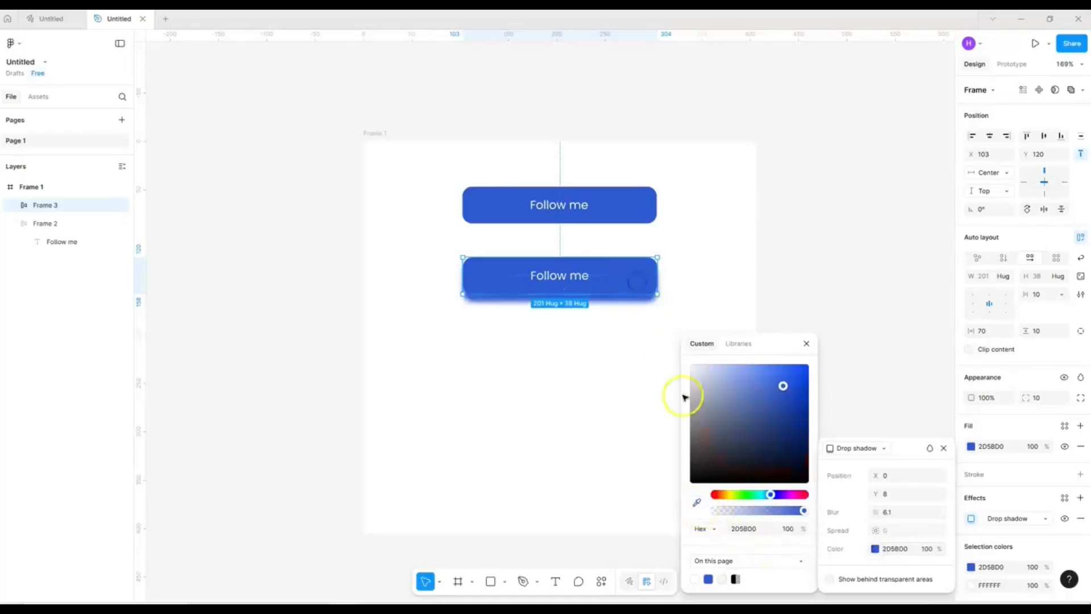
pyautogui.moveTo(804, 511); pyautogui.dragTo(759, 515)
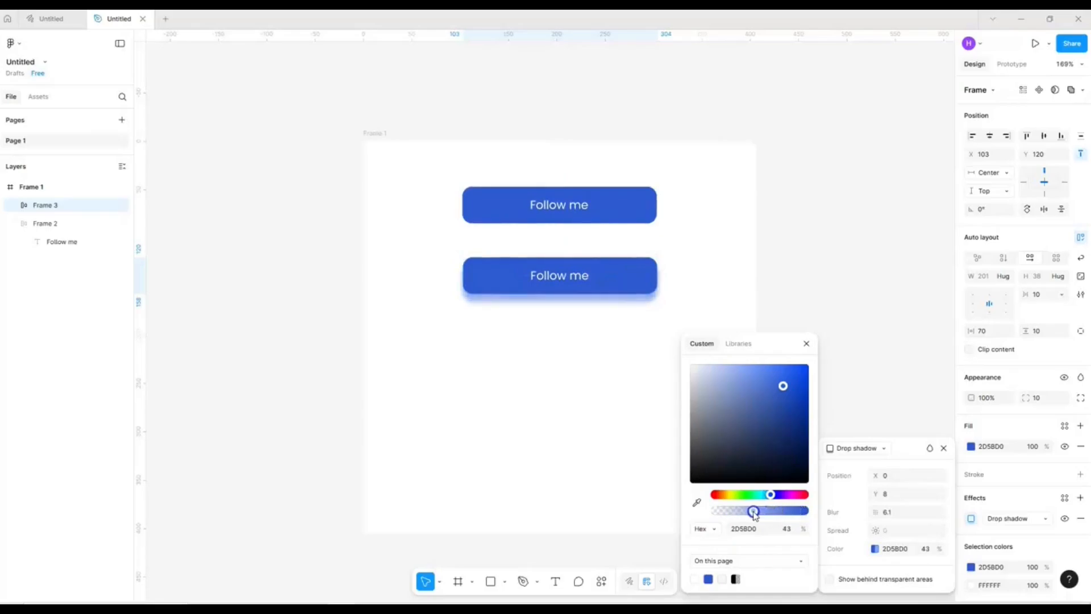
pyautogui.click(807, 344)
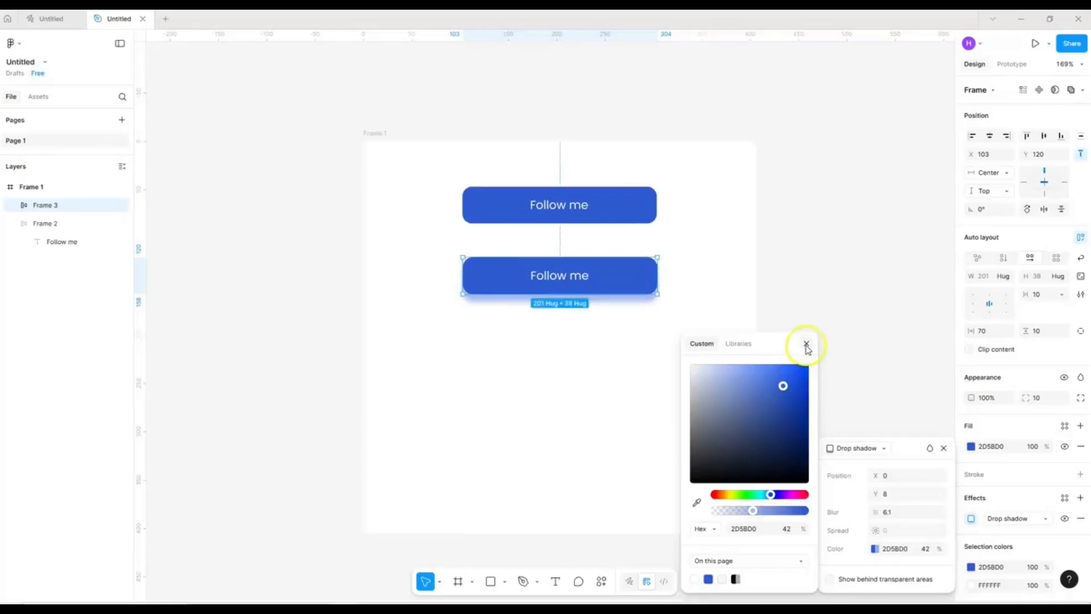
pyautogui.click(806, 345)
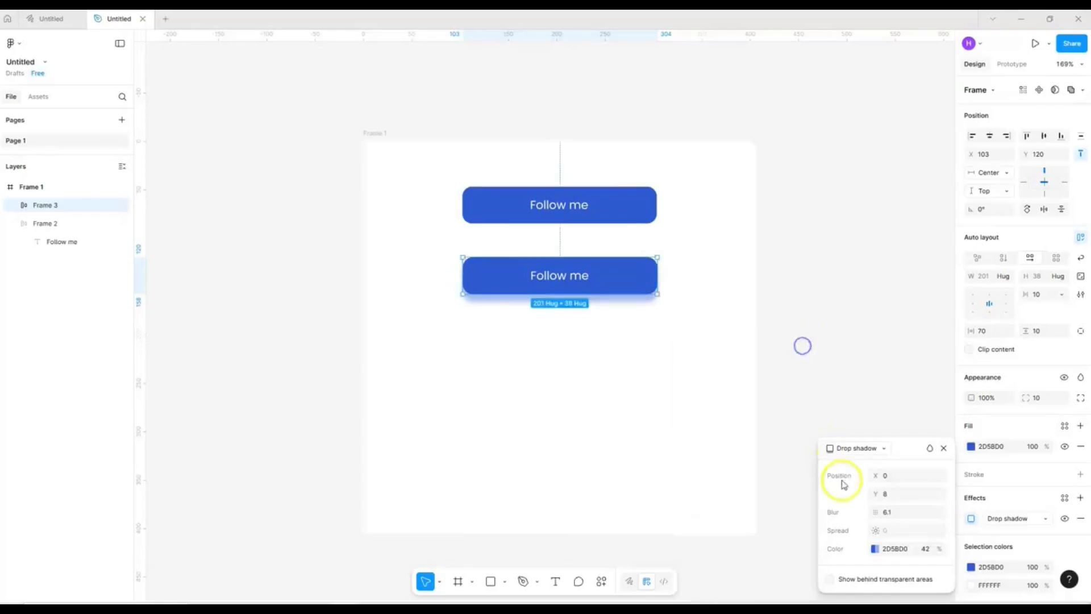
pyautogui.click(877, 495)
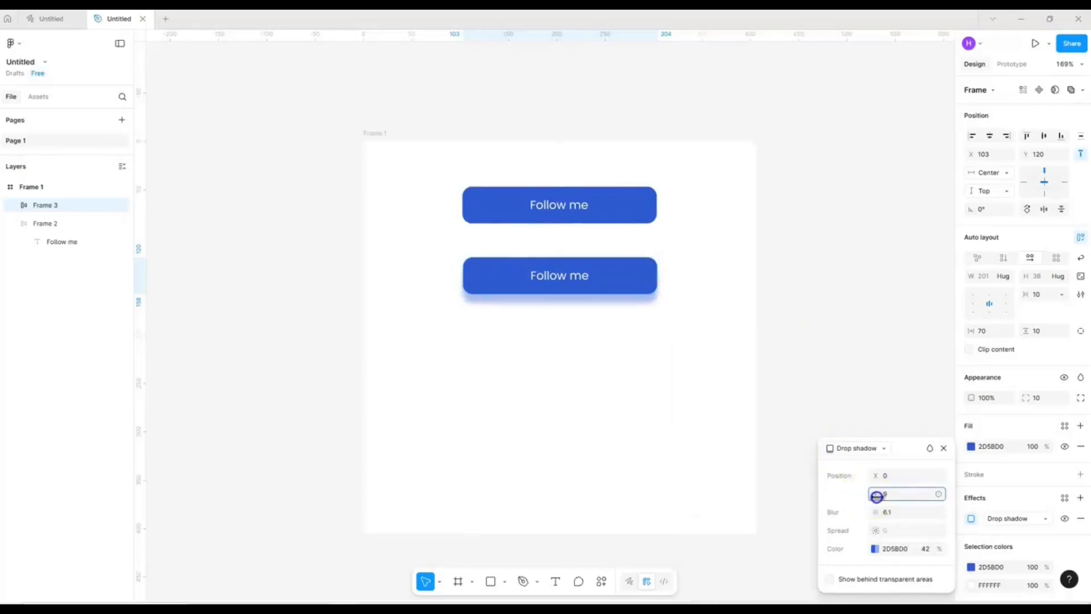
pyautogui.moveTo(877, 495); pyautogui.dragTo(878, 496)
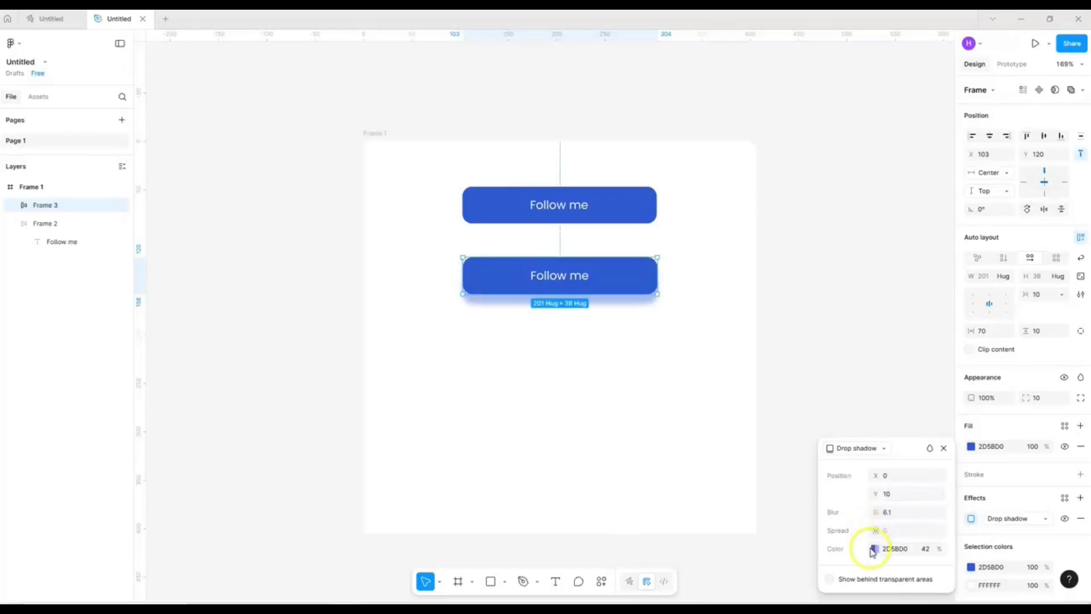
# - Darken the fill of the lower button to 1D47B2
pyautogui.click(970, 448)
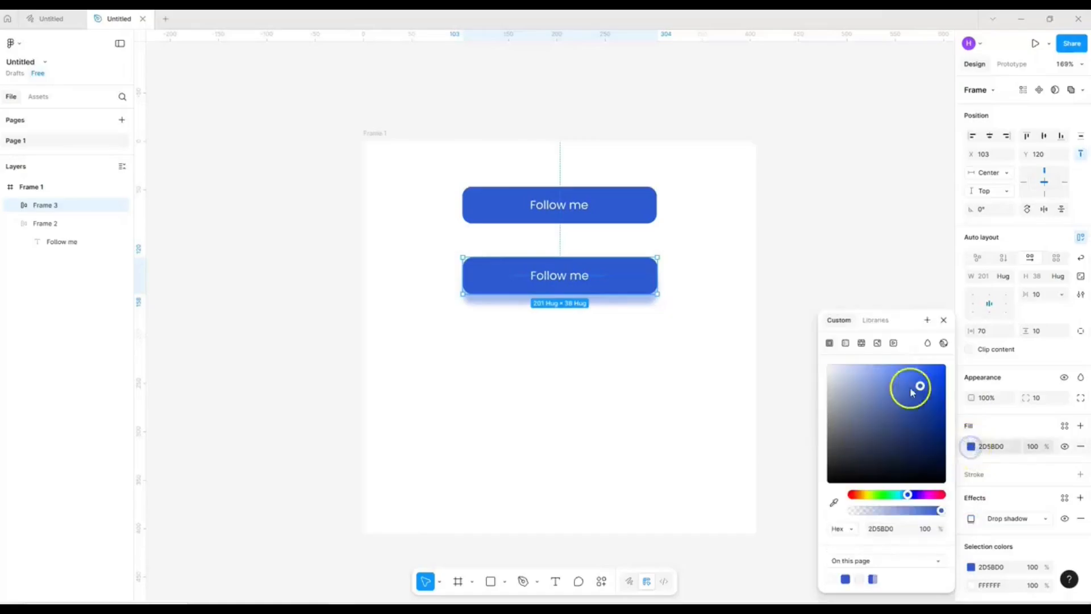
pyautogui.moveTo(920, 386)
pyautogui.mouseDown()
pyautogui.moveTo(926, 404)
pyautogui.moveTo(934, 371)
pyautogui.mouseUp()
pyautogui.click(944, 321)
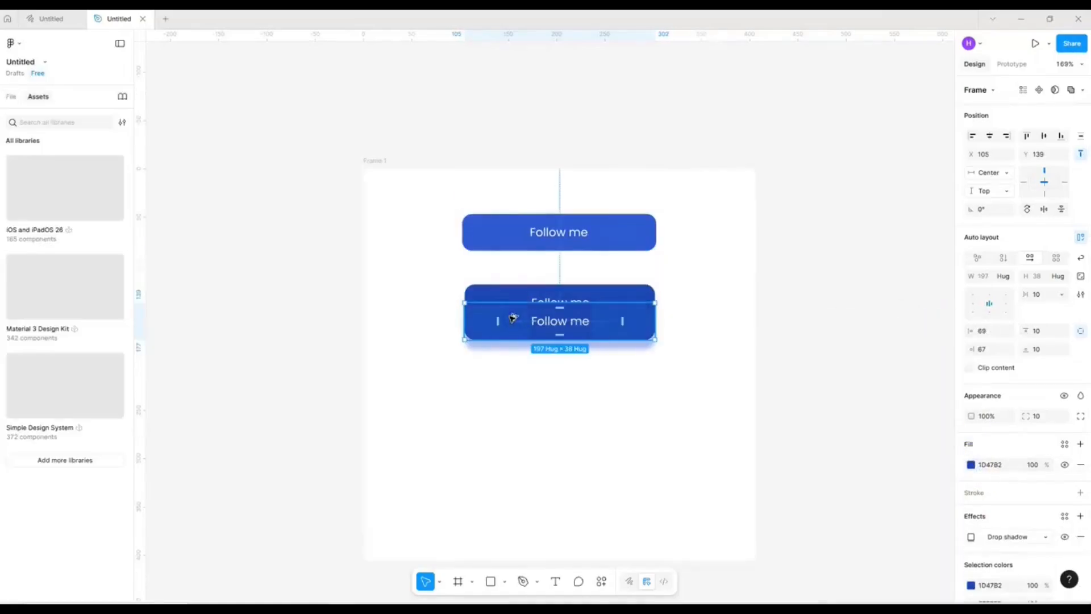
# - Place a duplicate of the shadowed button below the other two at about Y 196 and rename its layer "press"
pyautogui.moveTo(513, 319); pyautogui.dragTo(513, 376)
pyautogui.click(10, 97)
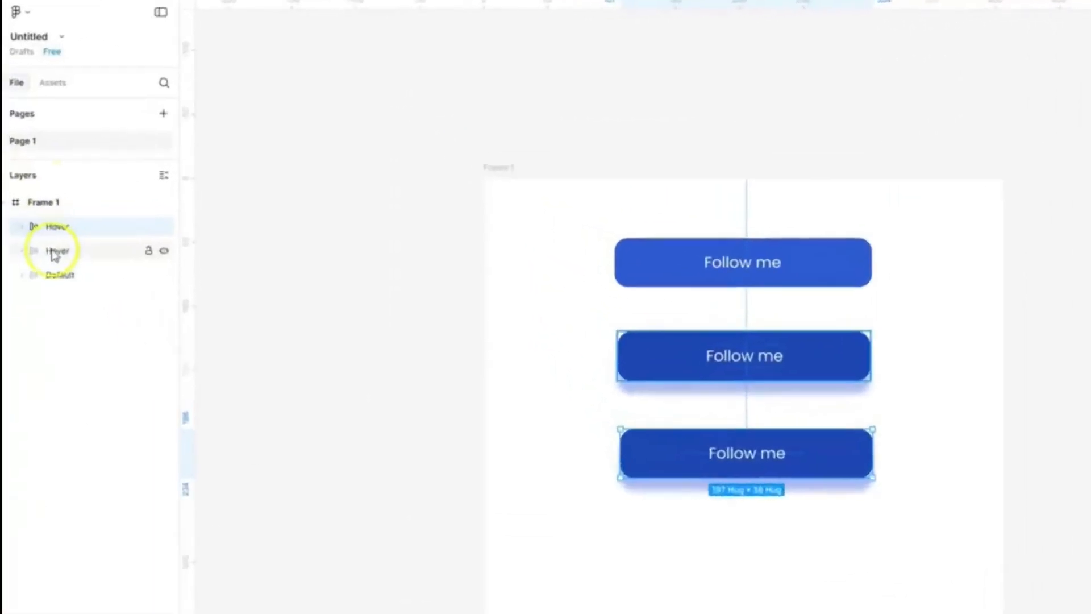
pyautogui.doubleClick(47, 208)
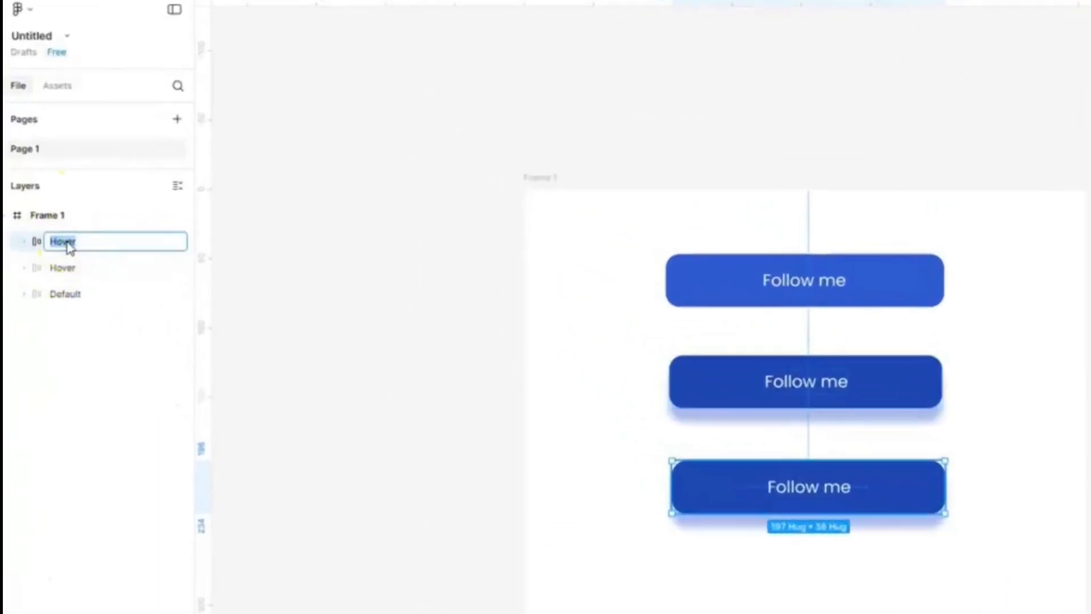
pyautogui.write('press')
pyautogui.press('Return')
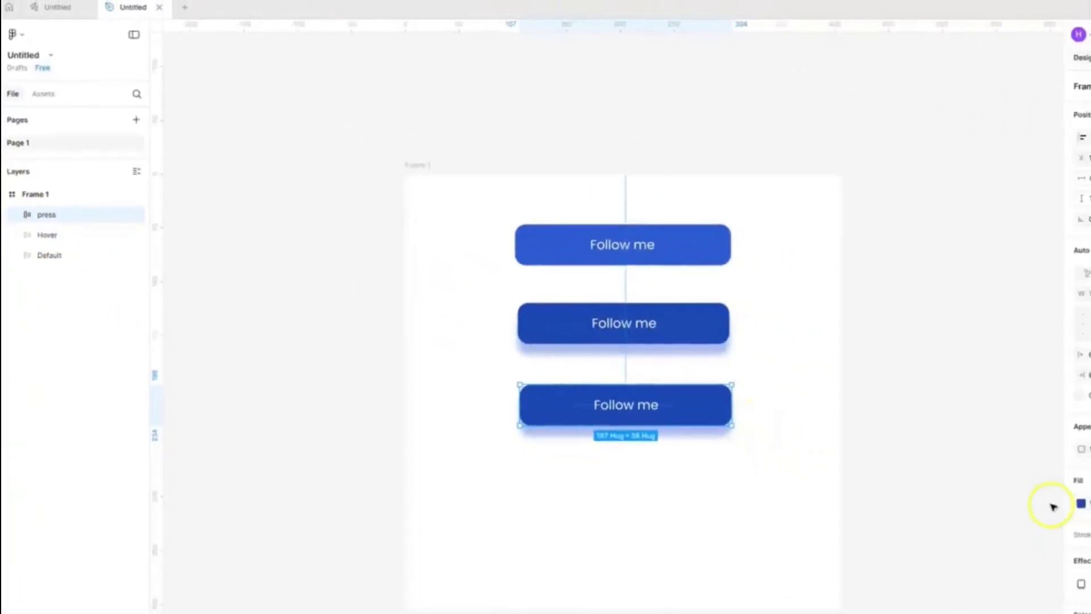
# - Darken the press button's fill to 112C71 and remove its drop shadow
pyautogui.click(972, 464)
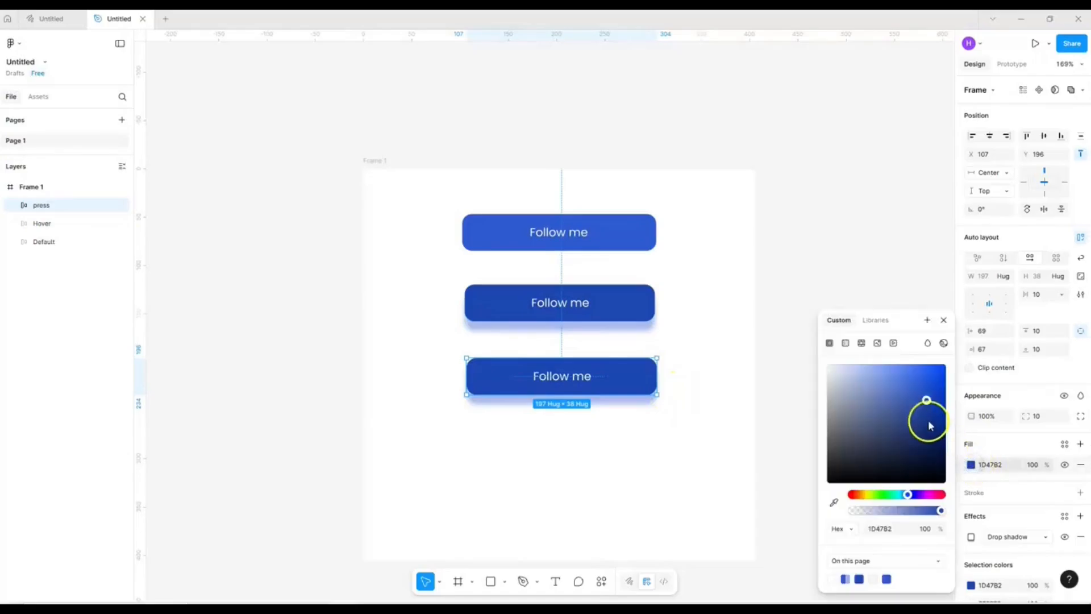
pyautogui.moveTo(928, 421); pyautogui.dragTo(927, 432)
pyautogui.click(1080, 537)
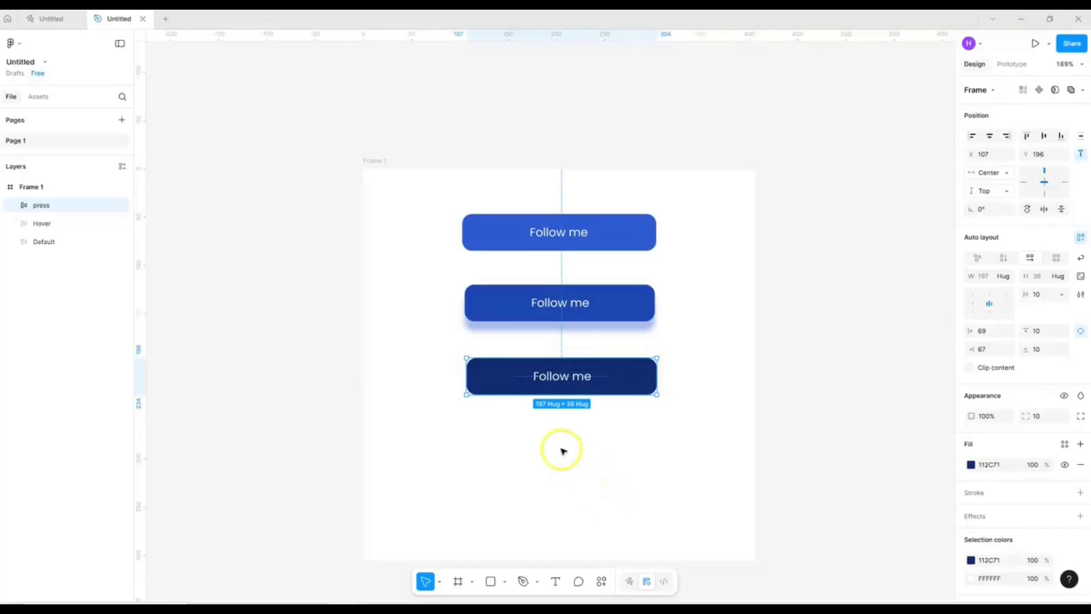
# - Align the three buttons on their horizontal centres and convert each into its own component
pyautogui.moveTo(431, 197); pyautogui.dragTo(679, 461)
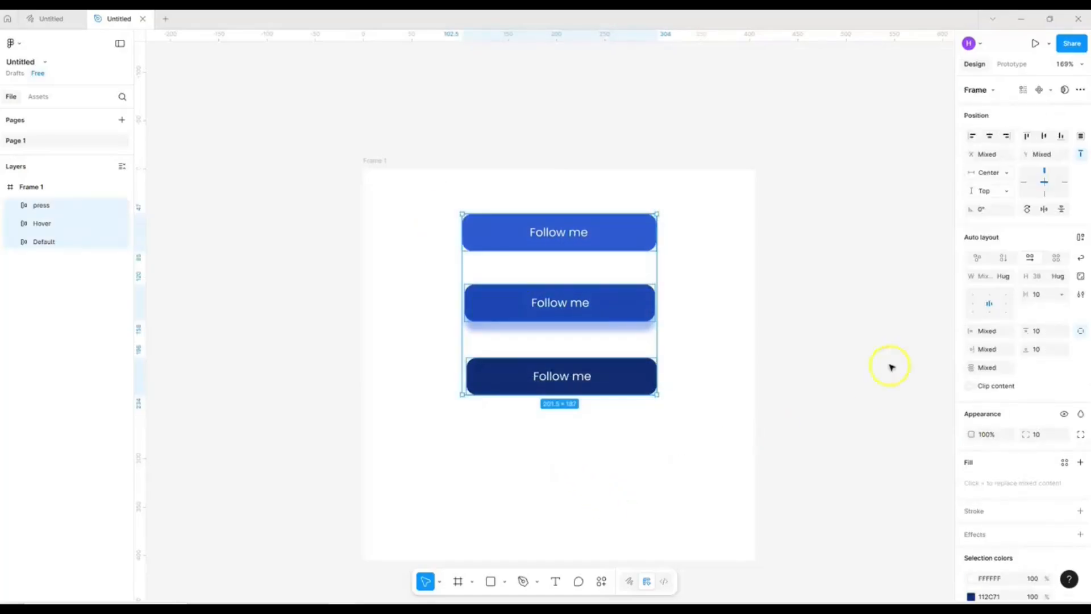
pyautogui.click(989, 135)
pyautogui.click(1022, 125)
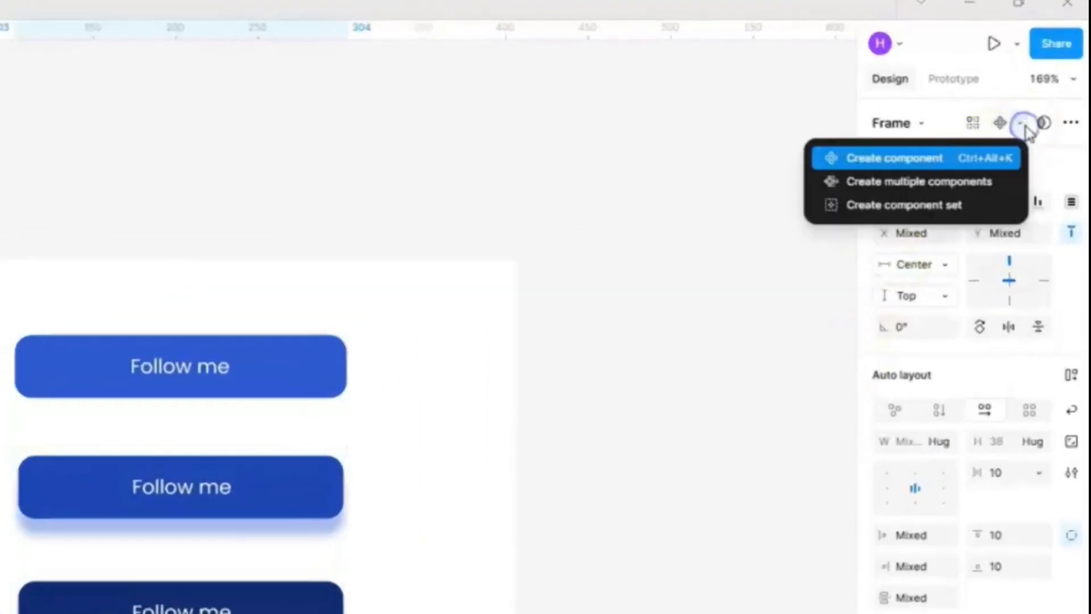
pyautogui.click(937, 185)
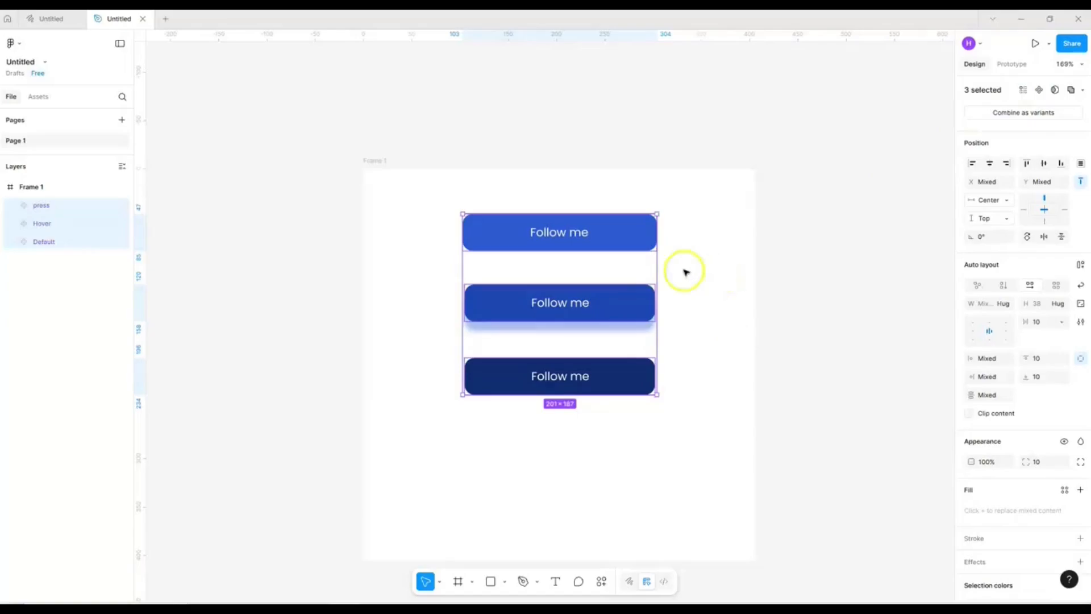
# - Combine the Default, Hover and press components as variants of one component set
pyautogui.click(612, 375)
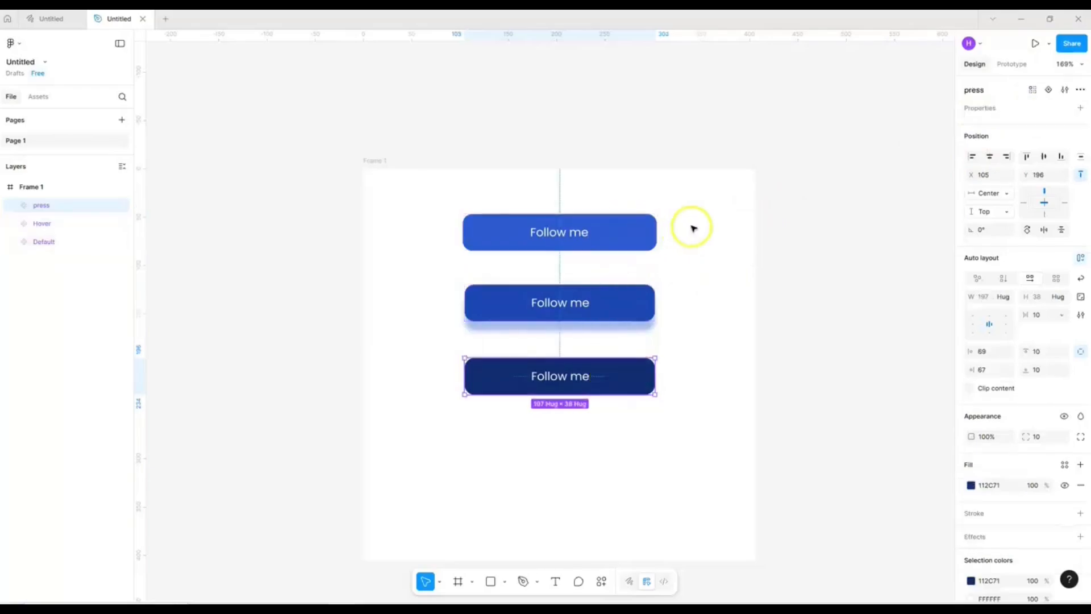
pyautogui.moveTo(446, 195); pyautogui.dragTo(653, 429)
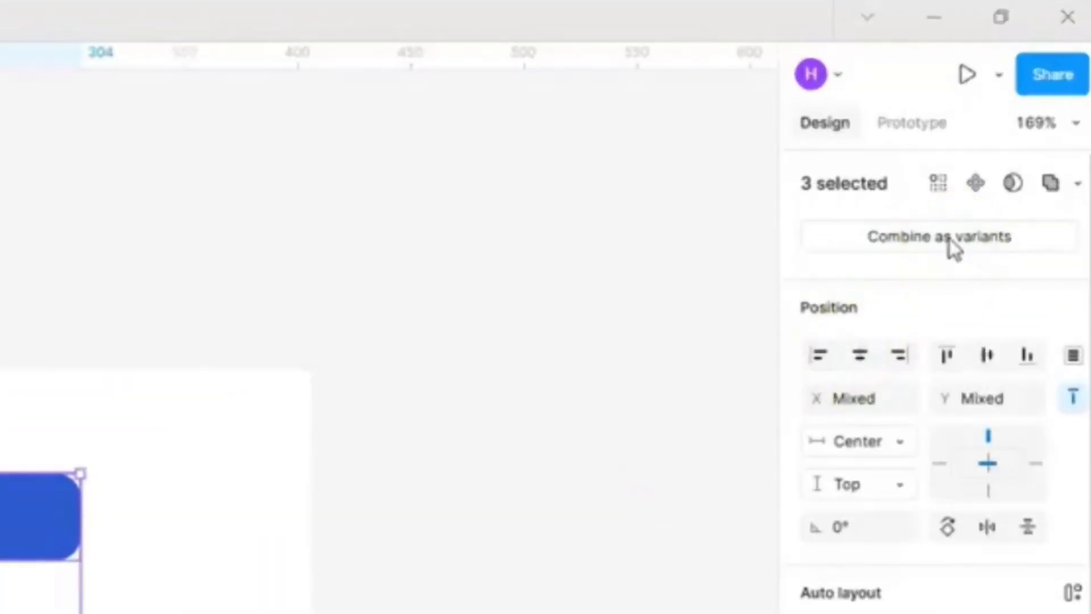
pyautogui.click(953, 245)
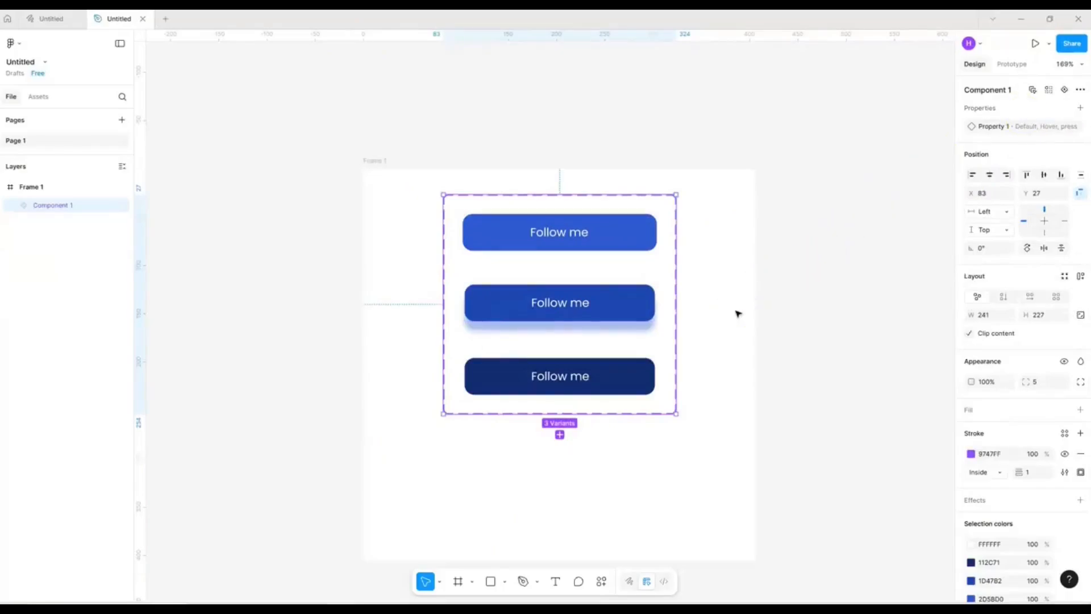
# - Rename the component set "Button1" and its variant property "State"
pyautogui.doubleClick(982, 92)
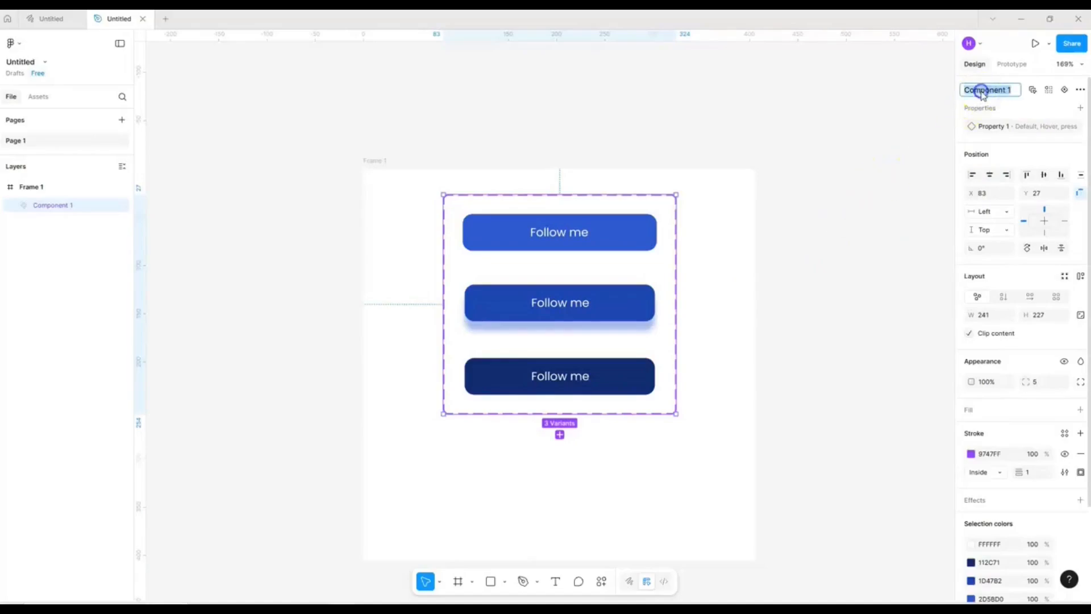
pyautogui.write('Button1')
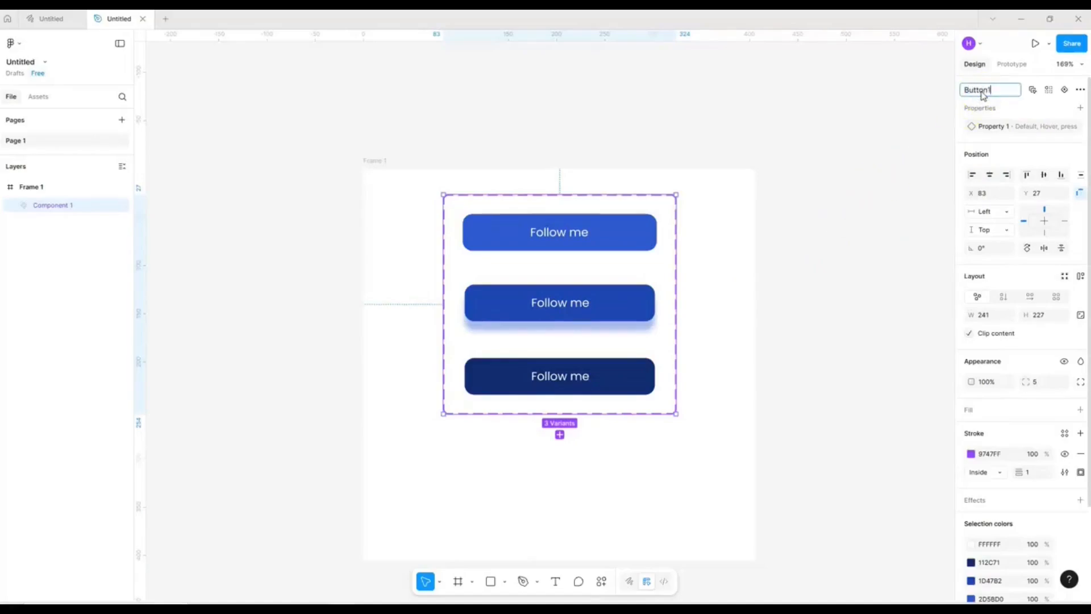
pyautogui.press('Return')
pyautogui.doubleClick(993, 128)
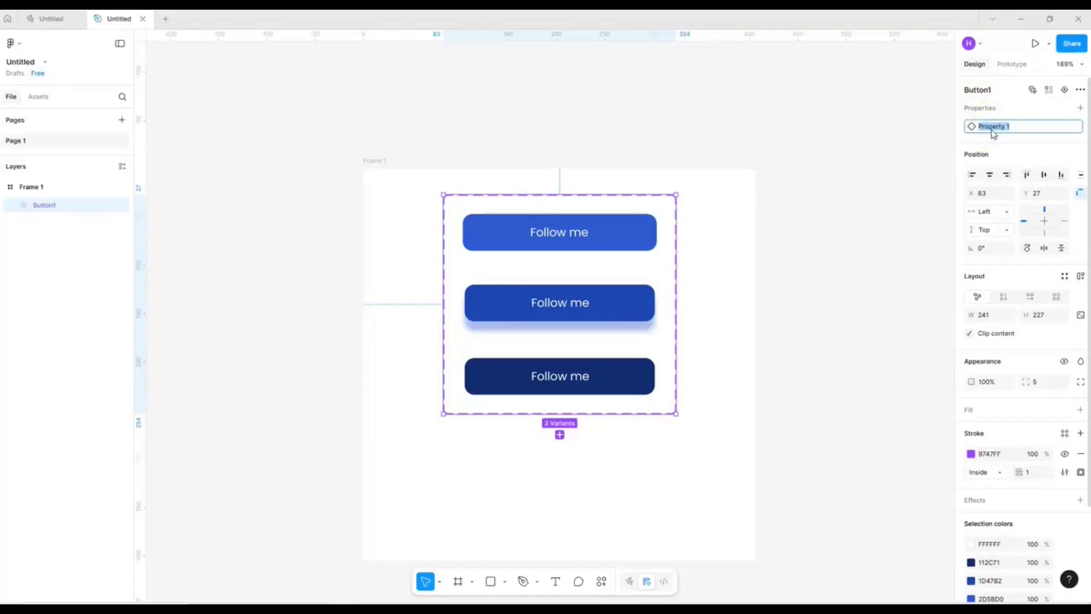
pyautogui.write('State')
pyautogui.press('Return')
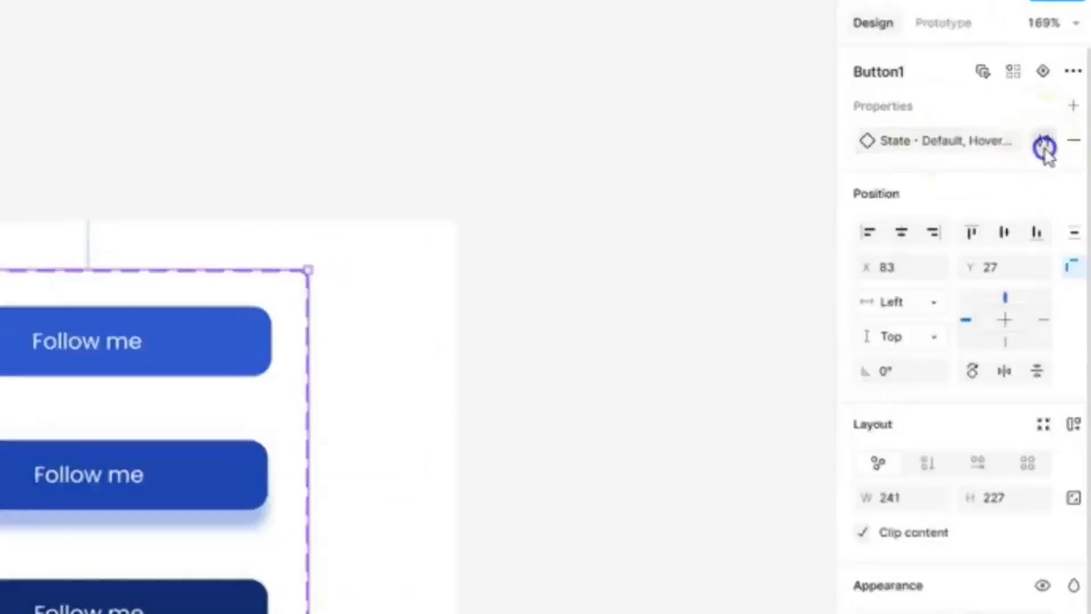
# - Review the name and values of the component set's State property without changing them
pyautogui.click(1065, 126)
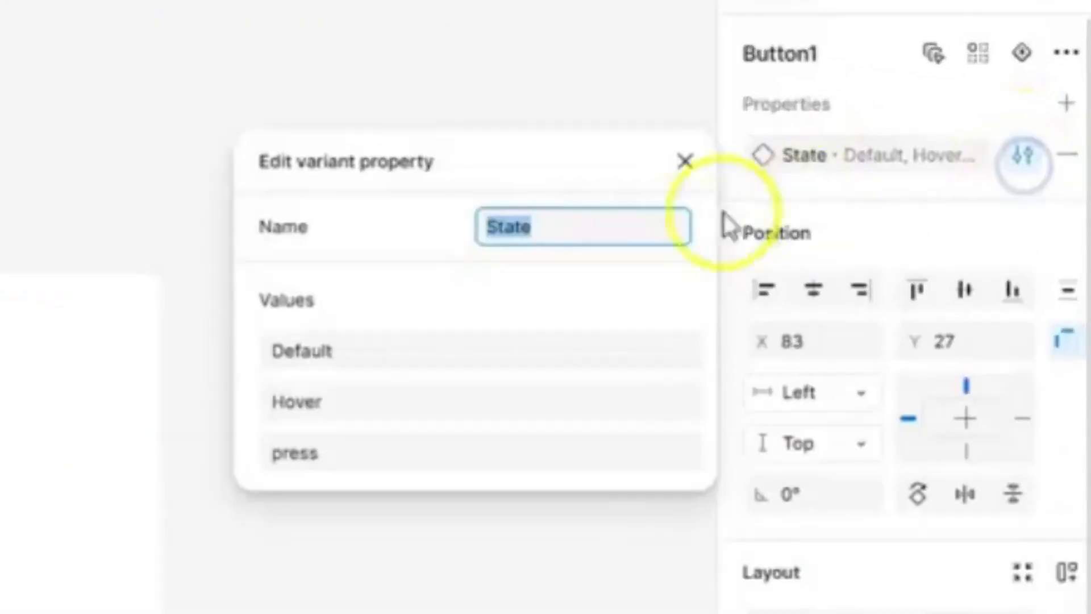
pyautogui.click(356, 351)
pyautogui.click(331, 400)
pyautogui.click(331, 449)
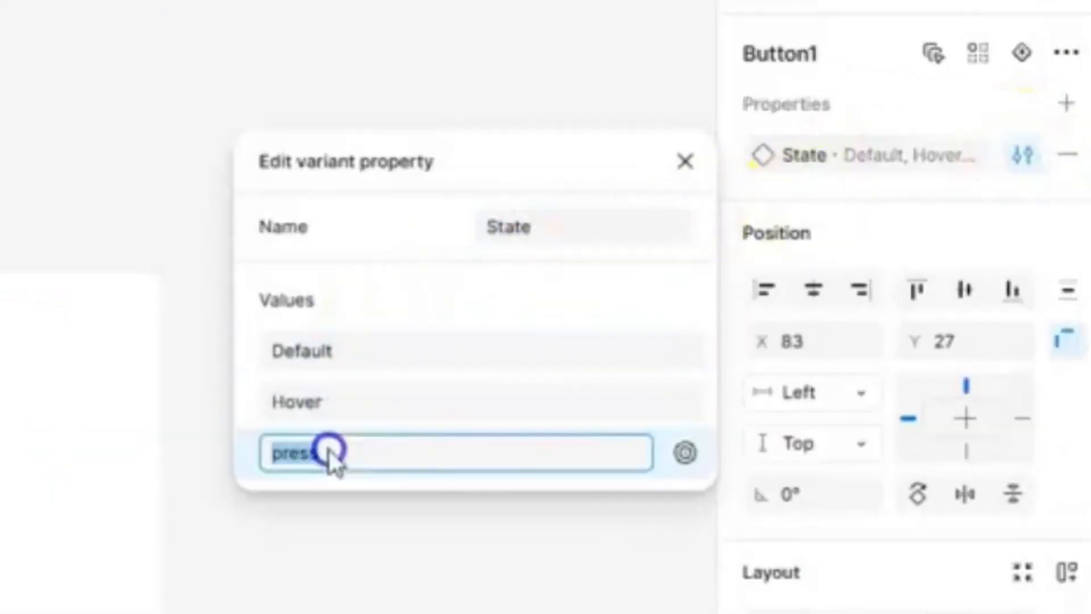
pyautogui.click(369, 281)
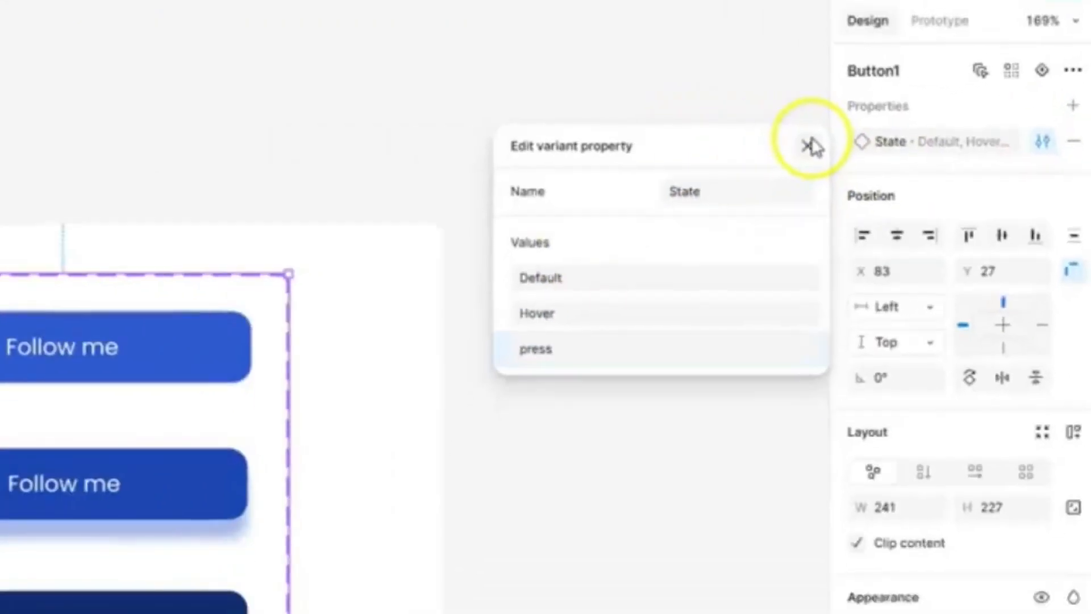
pyautogui.click(685, 162)
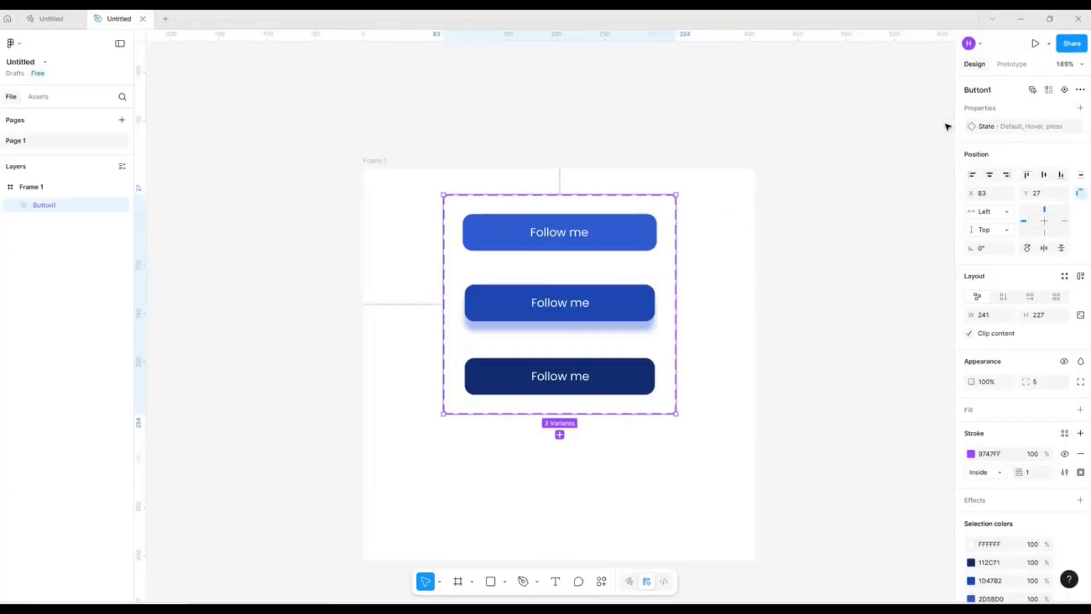
pyautogui.click(737, 76)
# - Search the assets for "button" and place a Button1 instance below the variant set at about X 106, Y 292
pyautogui.click(43, 100)
pyautogui.click(29, 122)
pyautogui.write('button')
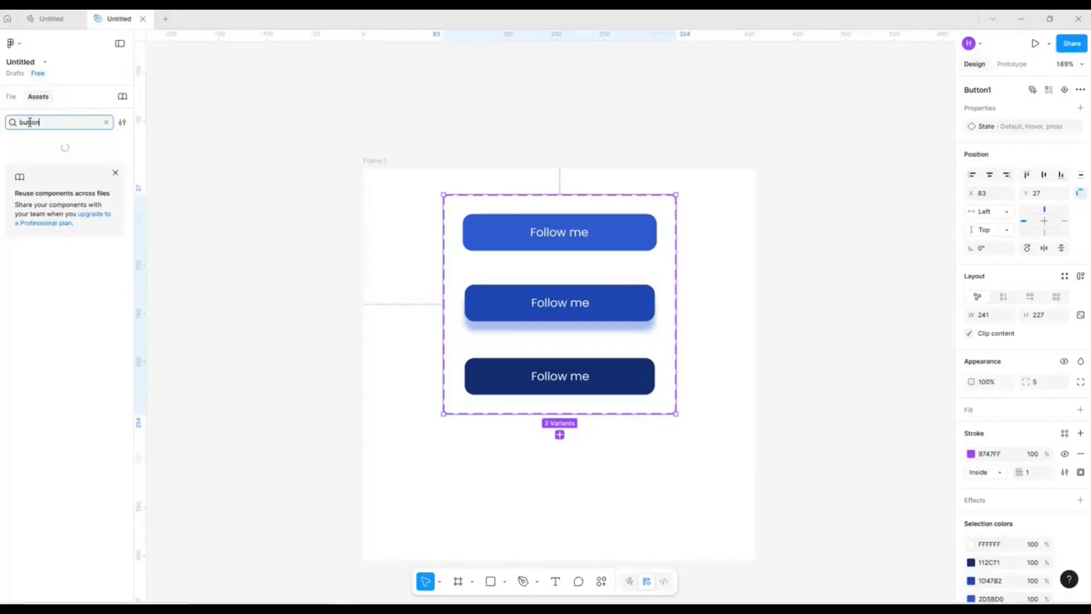
pyautogui.click(19, 166)
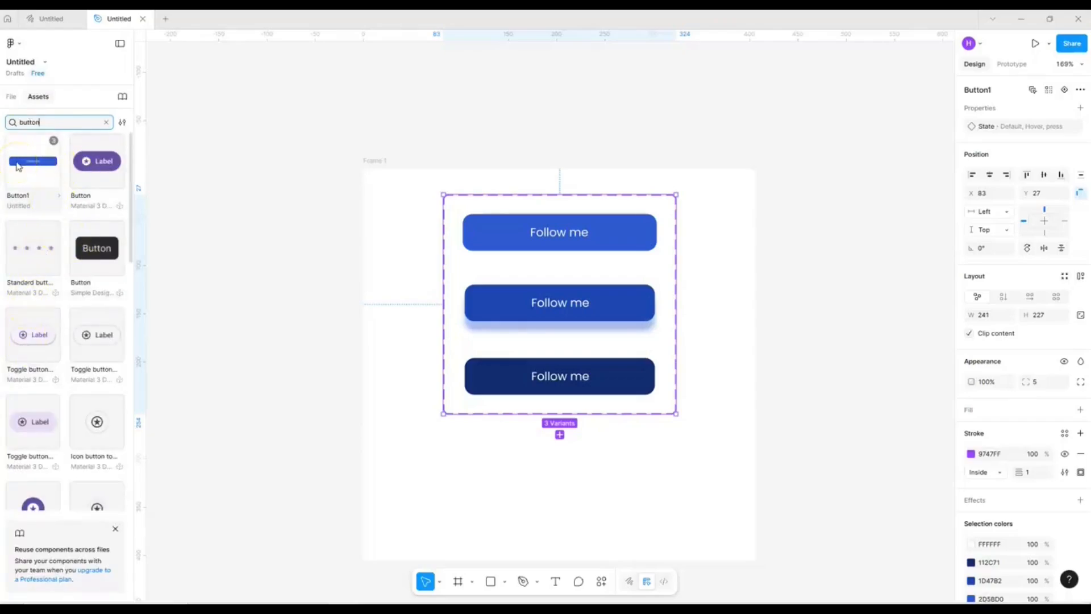
pyautogui.moveTo(19, 166); pyautogui.dragTo(503, 472)
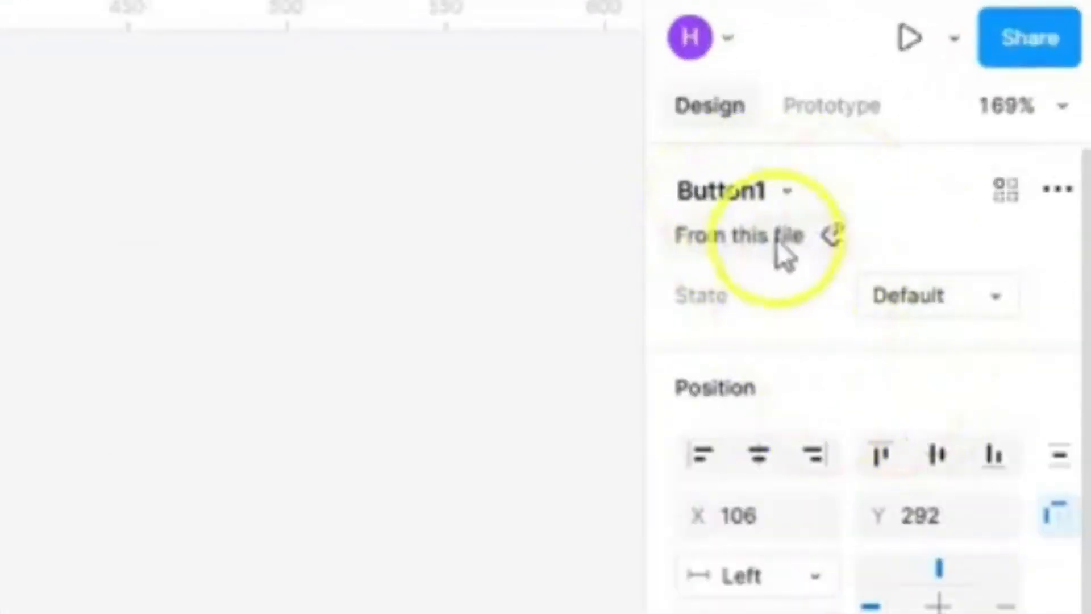
# - Switch the Button1 instance's State to Hover, to press and back to Hover
pyautogui.click(1004, 305)
pyautogui.click(977, 341)
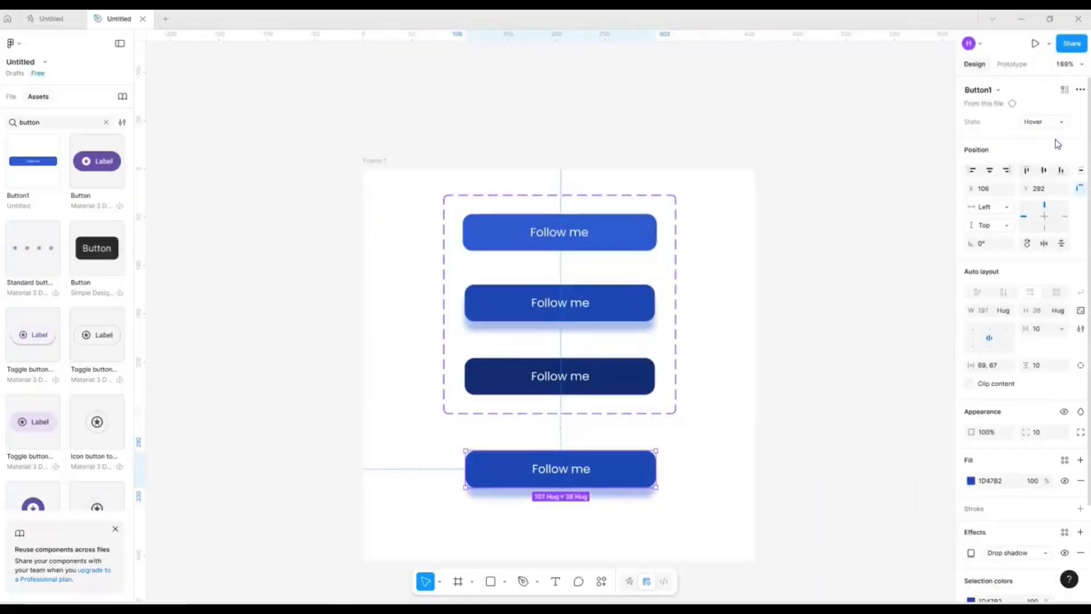
pyautogui.click(1060, 122)
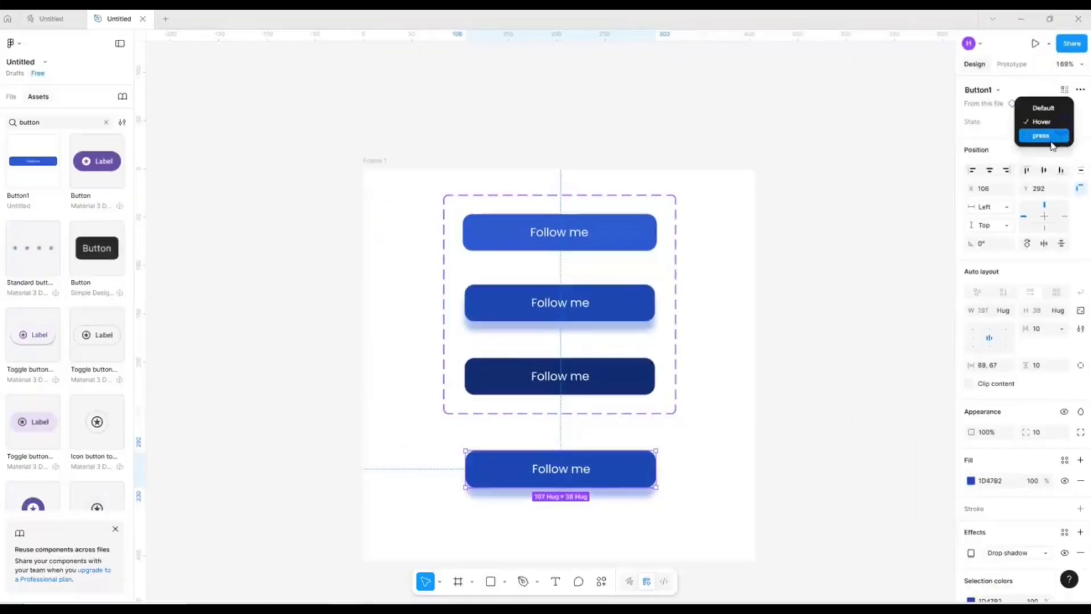
pyautogui.click(1050, 139)
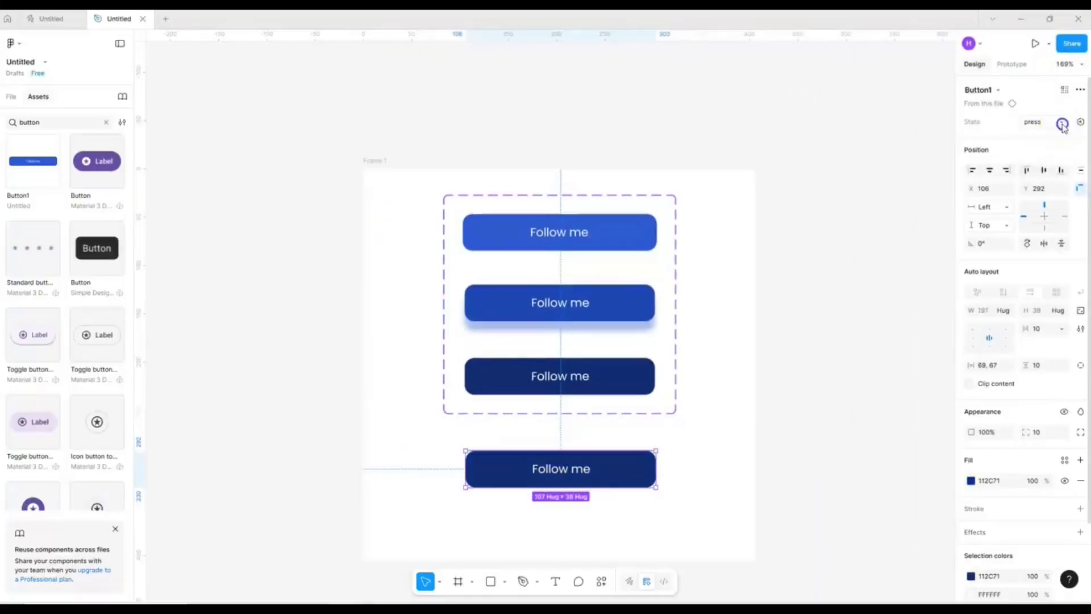
pyautogui.click(1055, 122)
pyautogui.click(1042, 107)
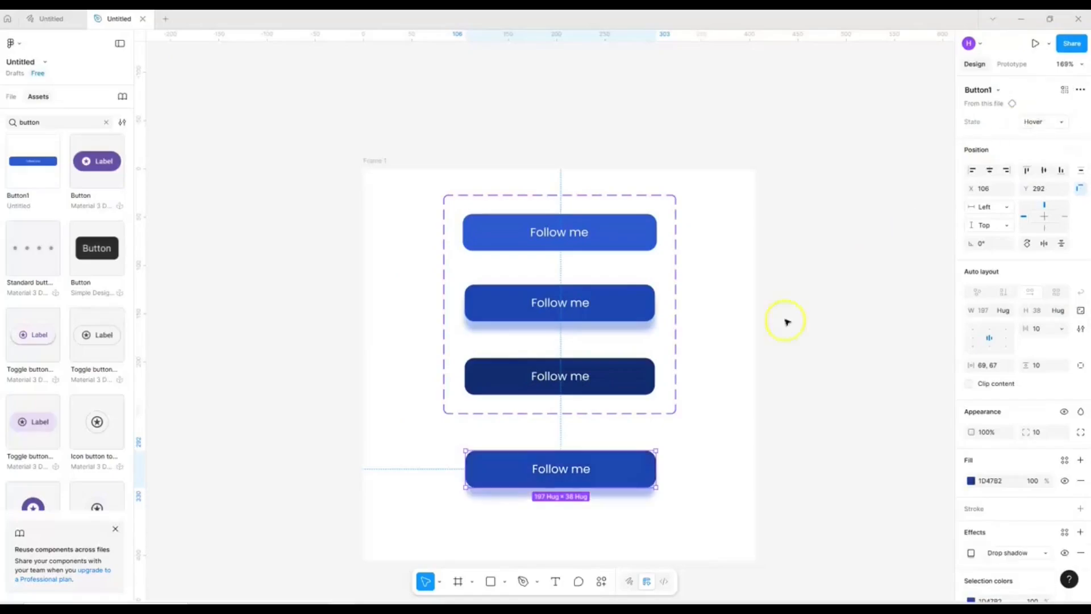